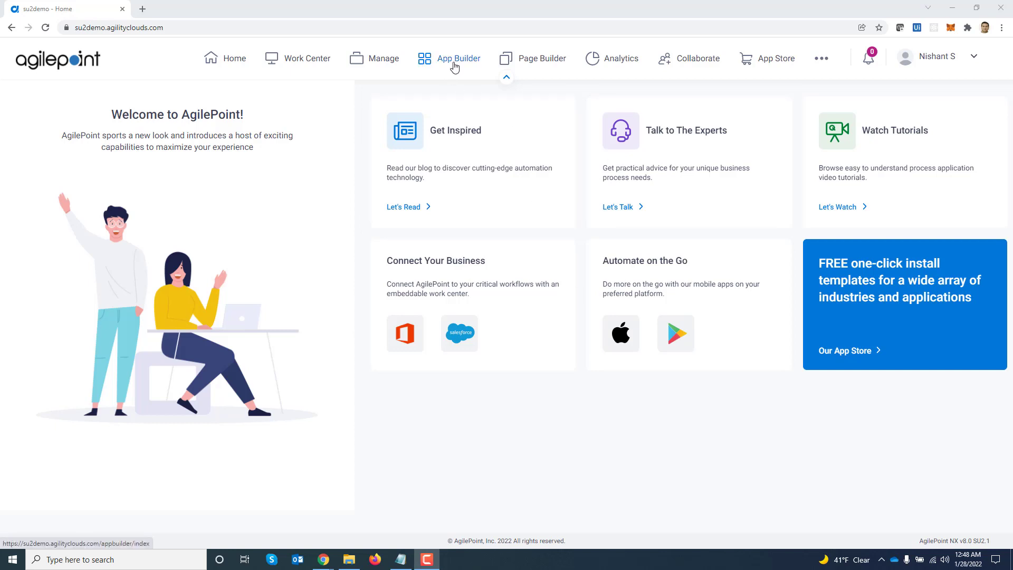
Open the summary fields configuration of the Expense Report app in the Accounting And Finance category of App Builder.
{"action": "left_click", "coordinate": [450, 69]}
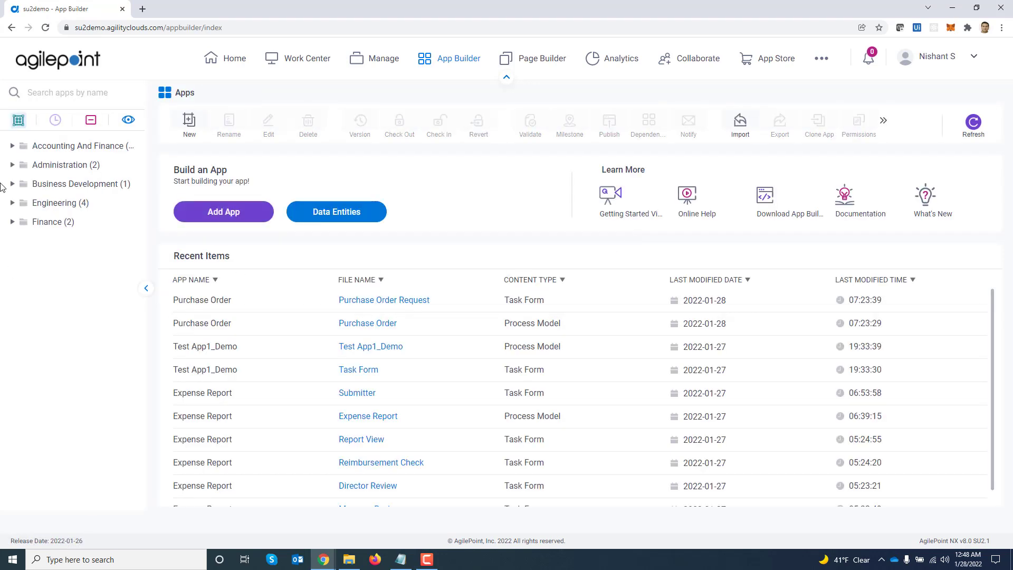
{"action": "left_click", "coordinate": [12, 145]}
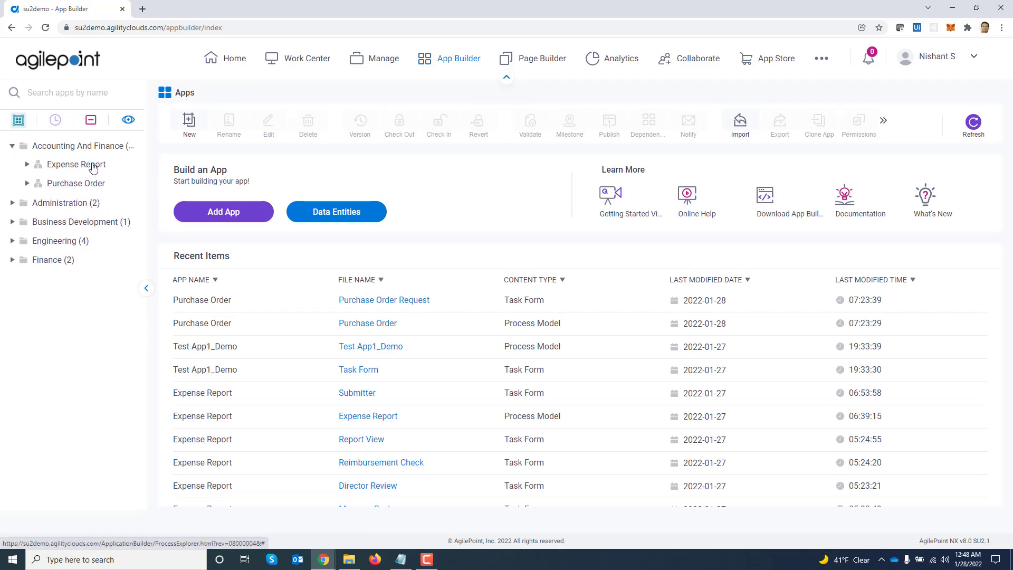
{"action": "left_click", "coordinate": [93, 165]}
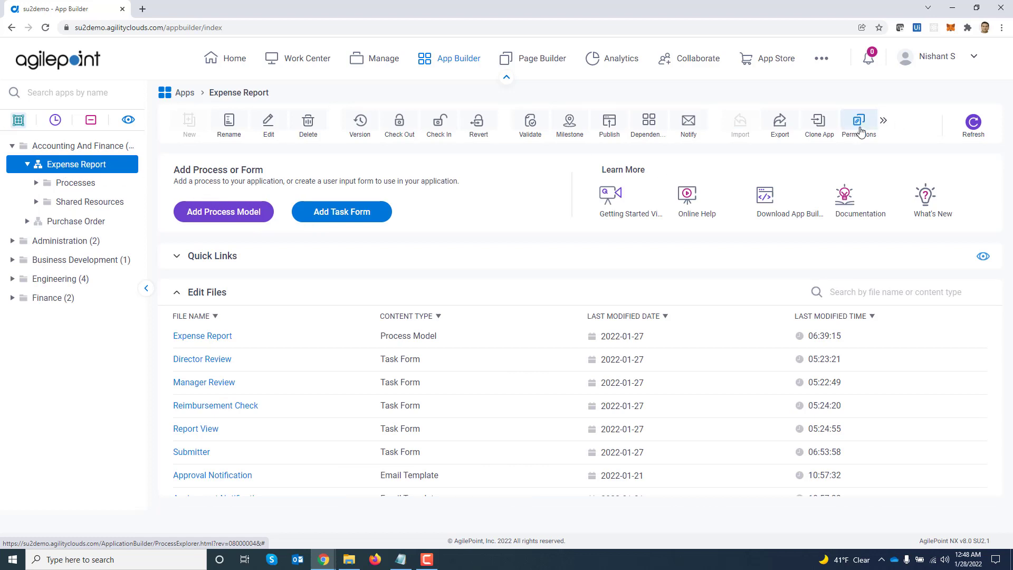
{"action": "left_click", "coordinate": [883, 121]}
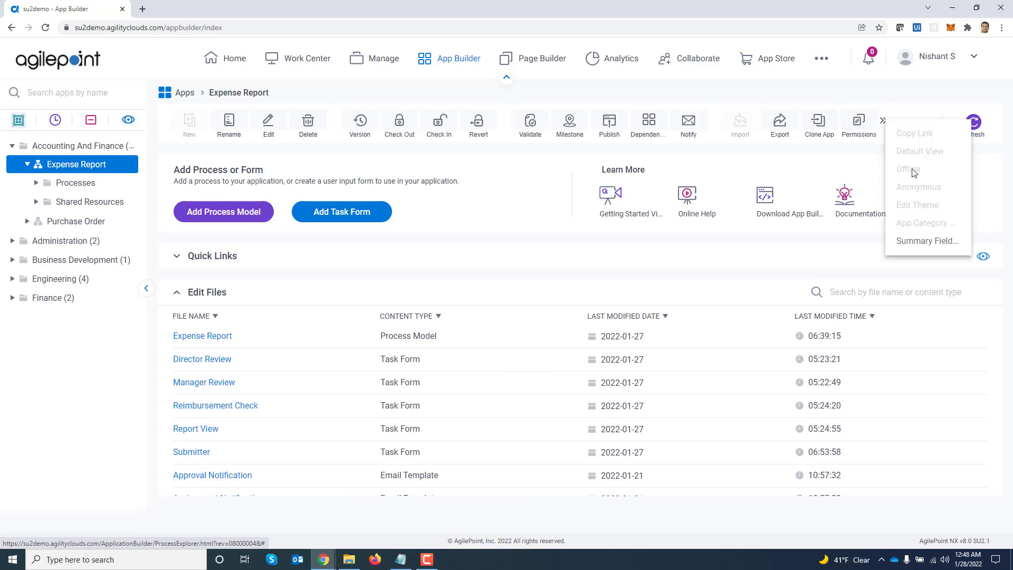
{"action": "left_click", "coordinate": [927, 241]}
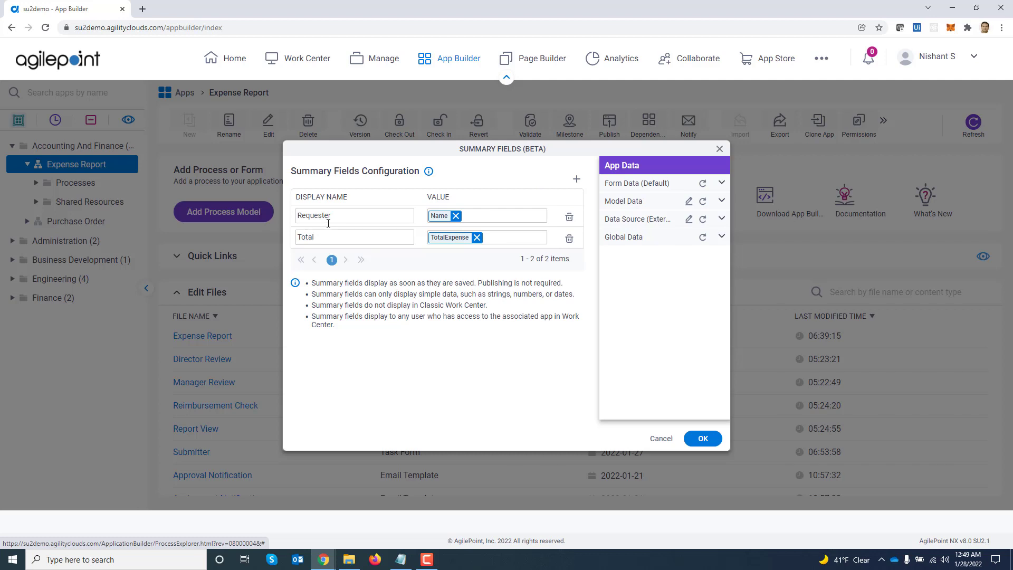
Add a summary field named Department, map it to the Department form field, and save the configuration.
{"action": "left_click", "coordinate": [577, 181]}
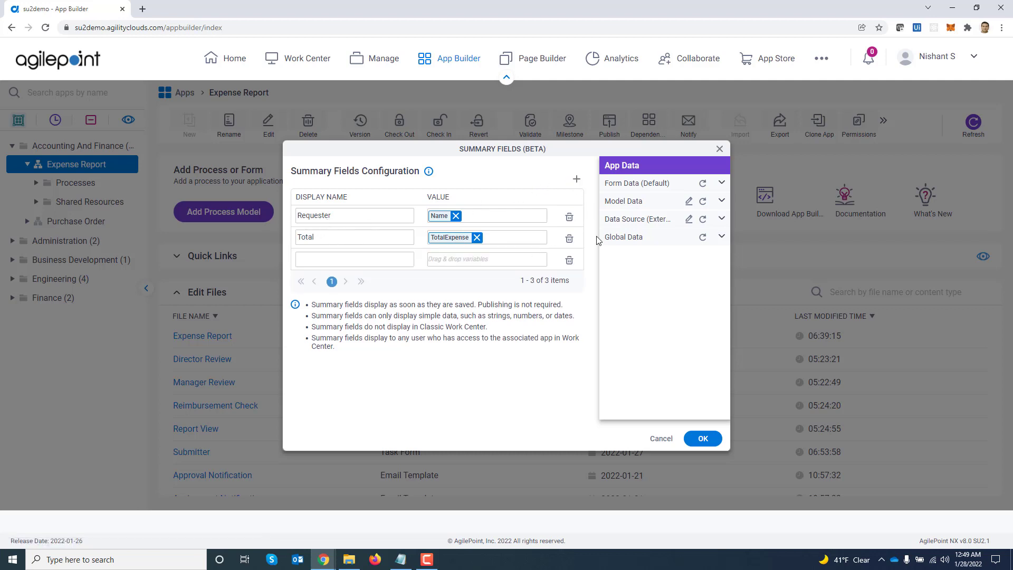
{"action": "left_click", "coordinate": [402, 260]}
{"action": "type", "text": "Department"}
{"action": "left_click", "coordinate": [639, 186]}
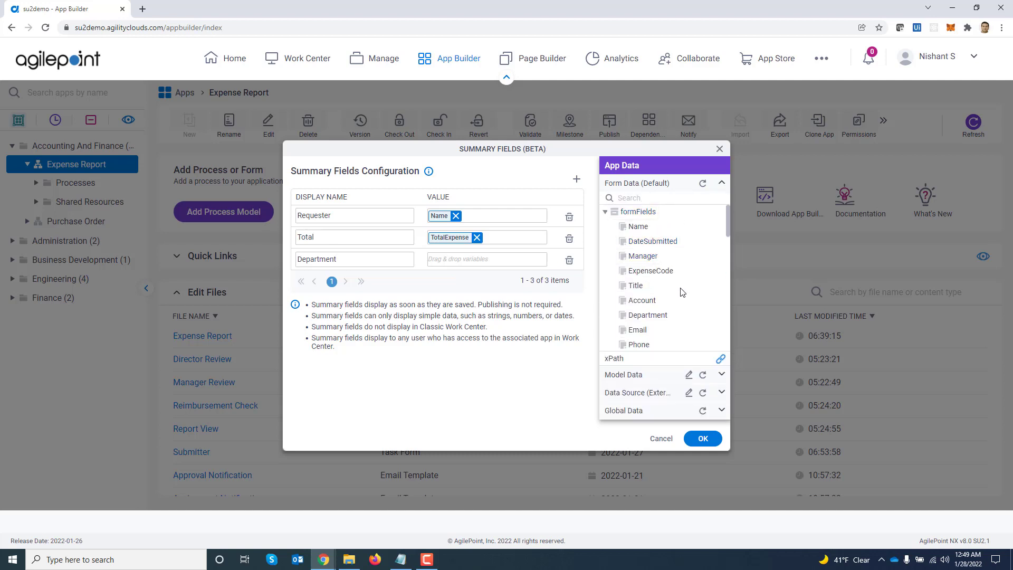
{"action": "left_click_drag", "start_coordinate": [664, 315], "coordinate": [482, 263]}
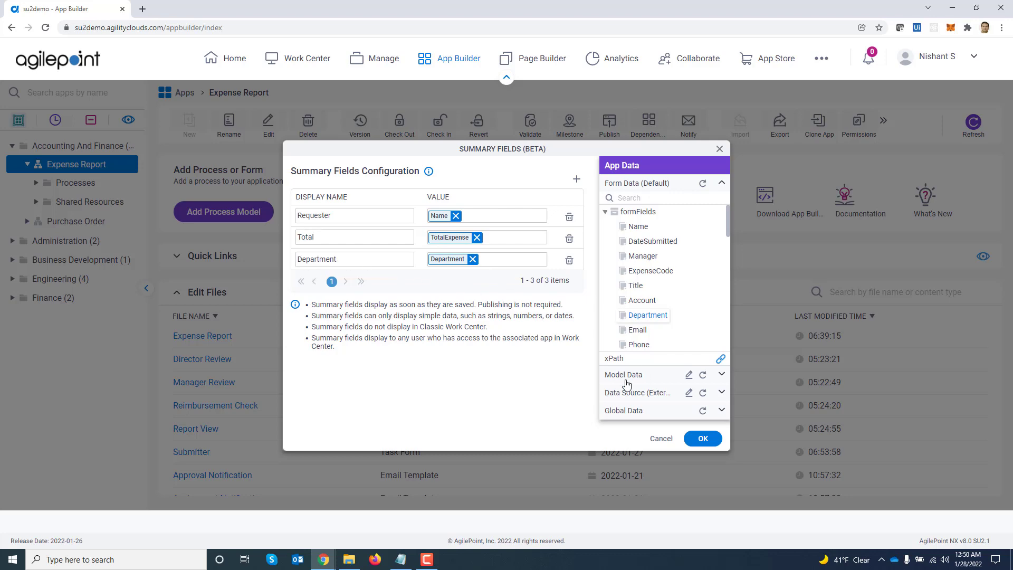
{"action": "left_click", "coordinate": [703, 441]}
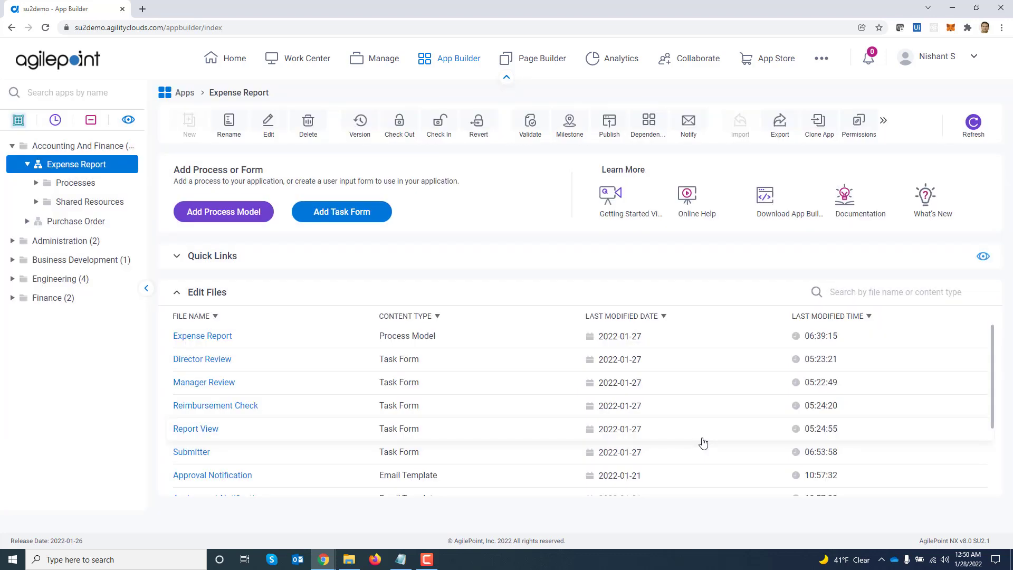
Check the summary fields on the first assigned Manager Review task in the Work Center inbox.
{"action": "left_click", "coordinate": [302, 63]}
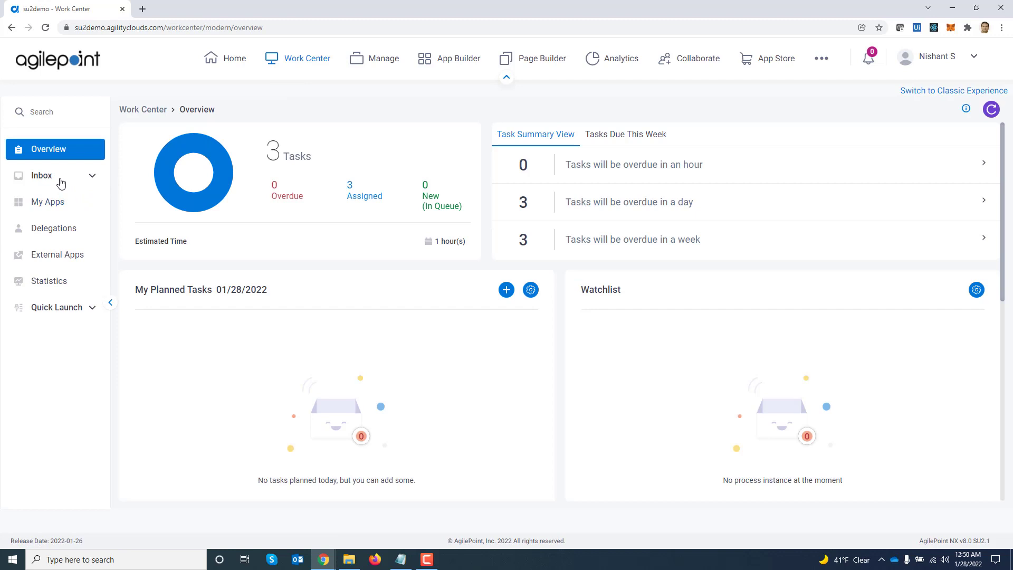
{"action": "left_click", "coordinate": [59, 181]}
{"action": "left_click", "coordinate": [57, 208]}
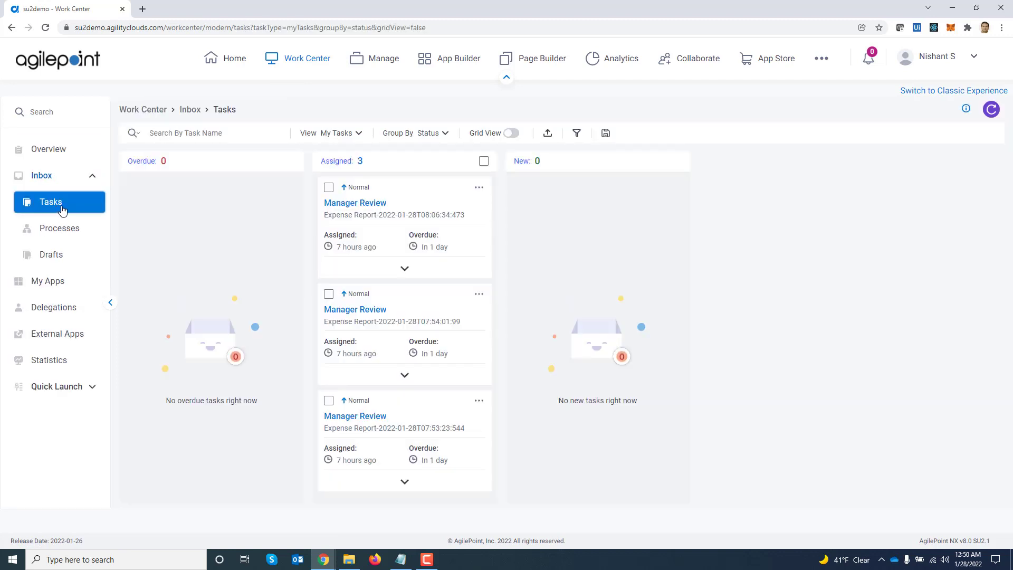
{"action": "left_click", "coordinate": [405, 268]}
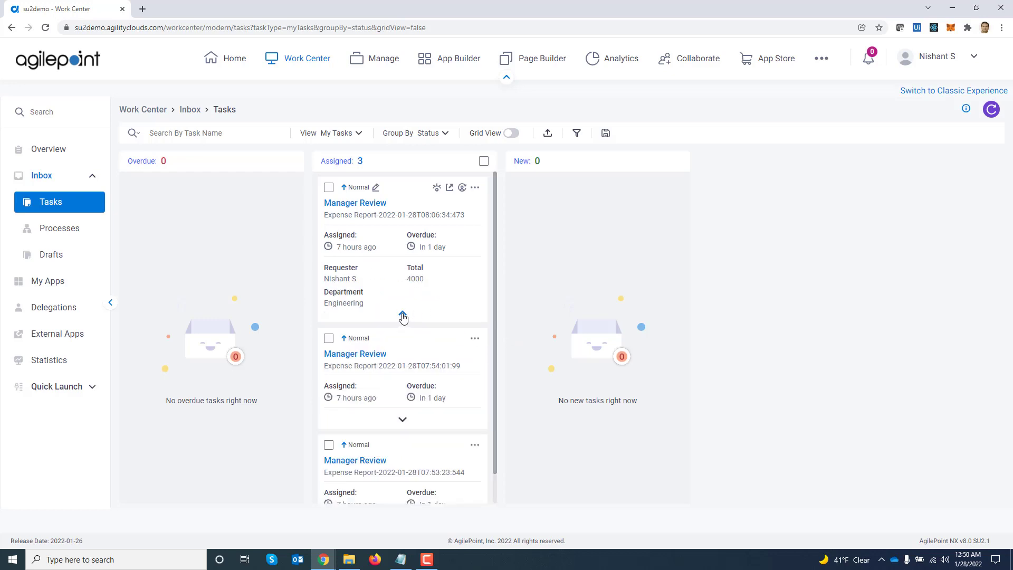
{"action": "mouse_move", "coordinate": [438, 451]}
{"action": "left_click", "coordinate": [403, 315]}
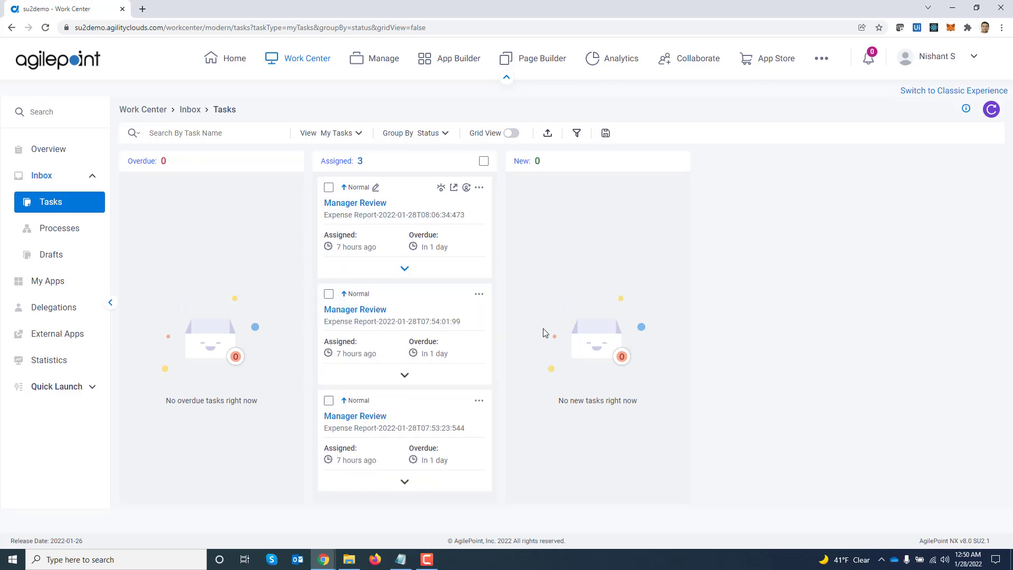
Show the tasks in grid view and set their App Name filter to Expense Report.
{"action": "left_click", "coordinate": [511, 132]}
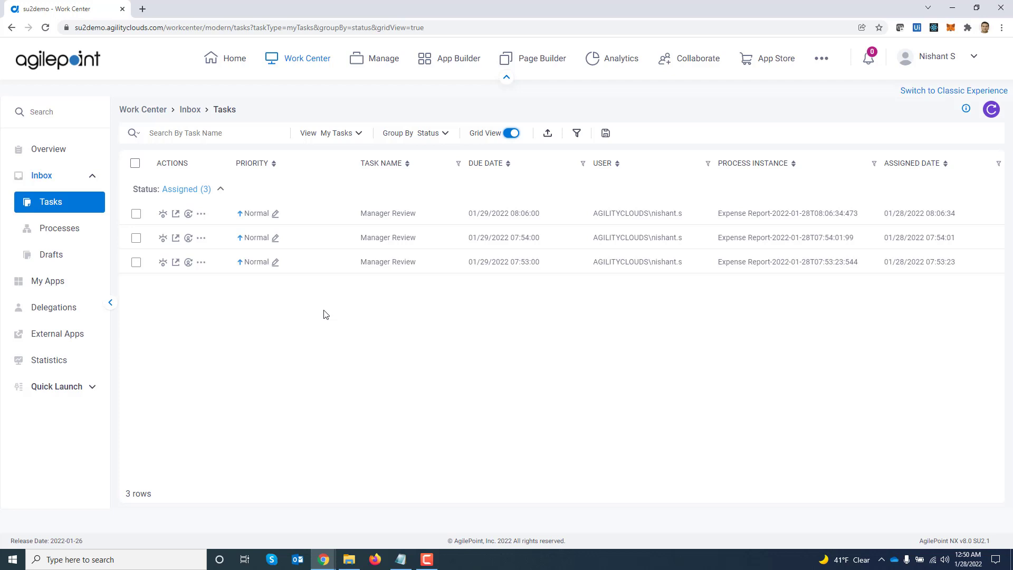
{"action": "left_click", "coordinate": [577, 134]}
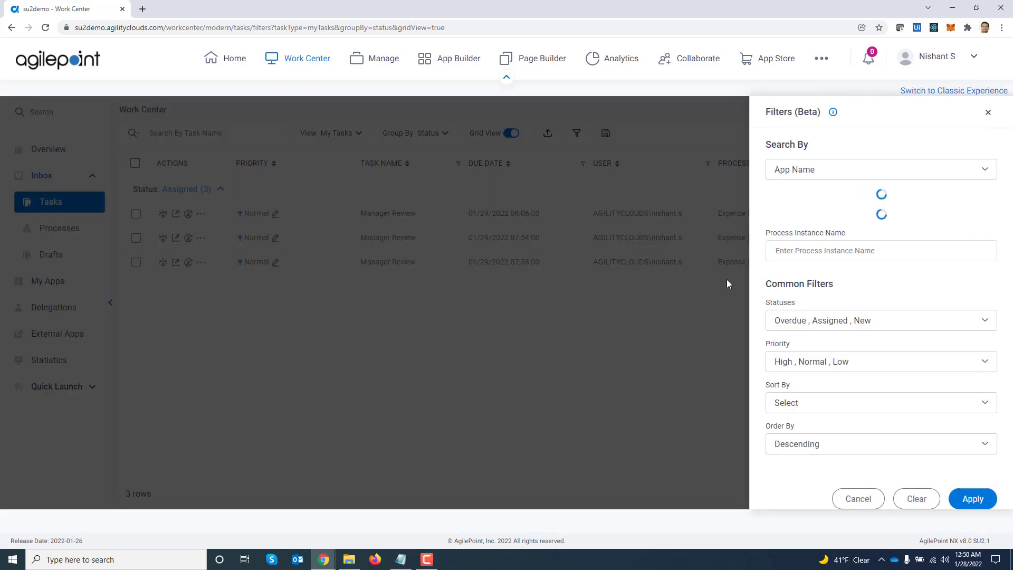
{"action": "left_click", "coordinate": [861, 174]}
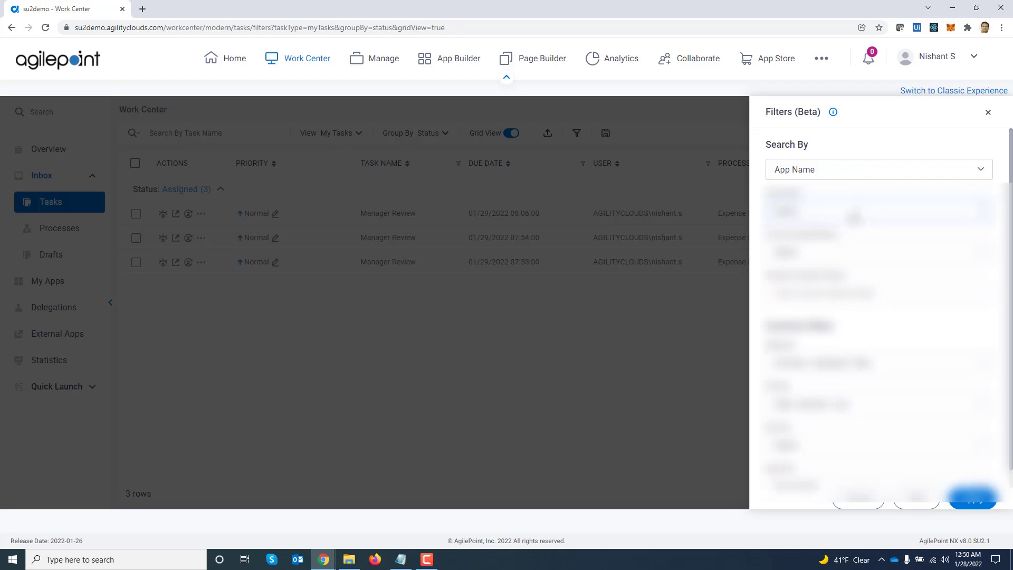
{"action": "left_click", "coordinate": [855, 216]}
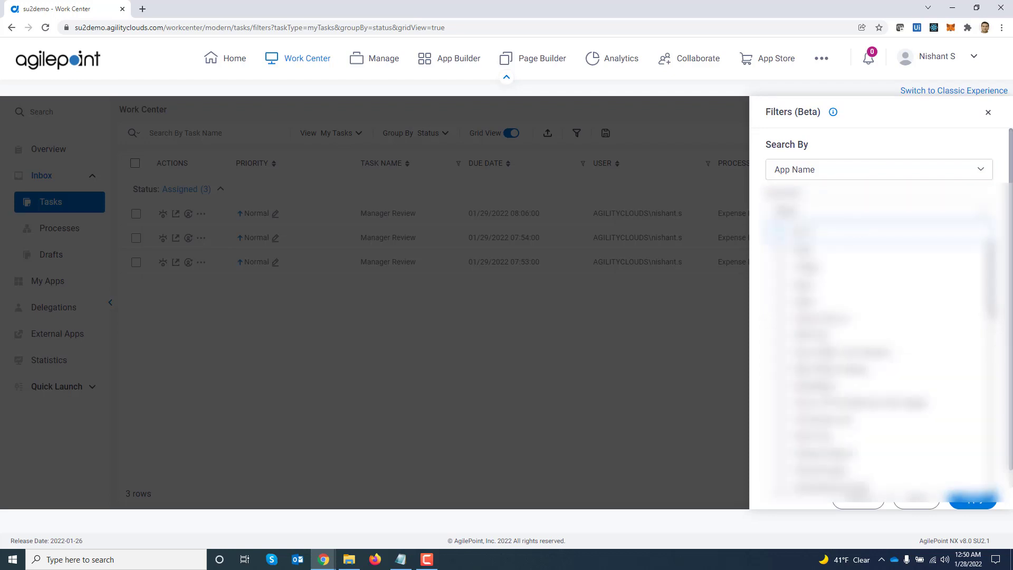
{"action": "scroll", "coordinate": [865, 370], "scroll_direction": "down", "scroll_amount": 2}
{"action": "left_click", "coordinate": [791, 409]}
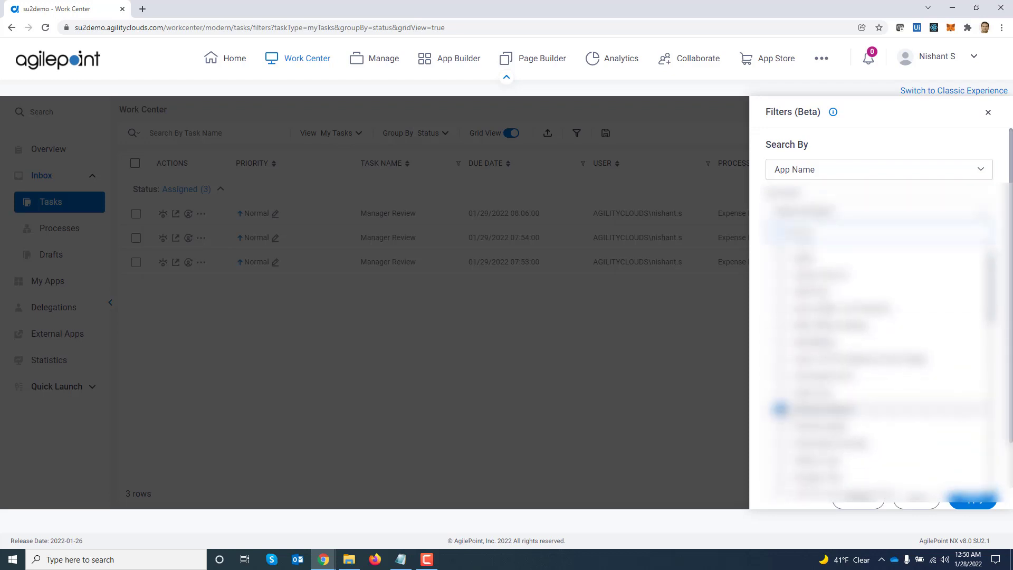
{"action": "left_click", "coordinate": [755, 407]}
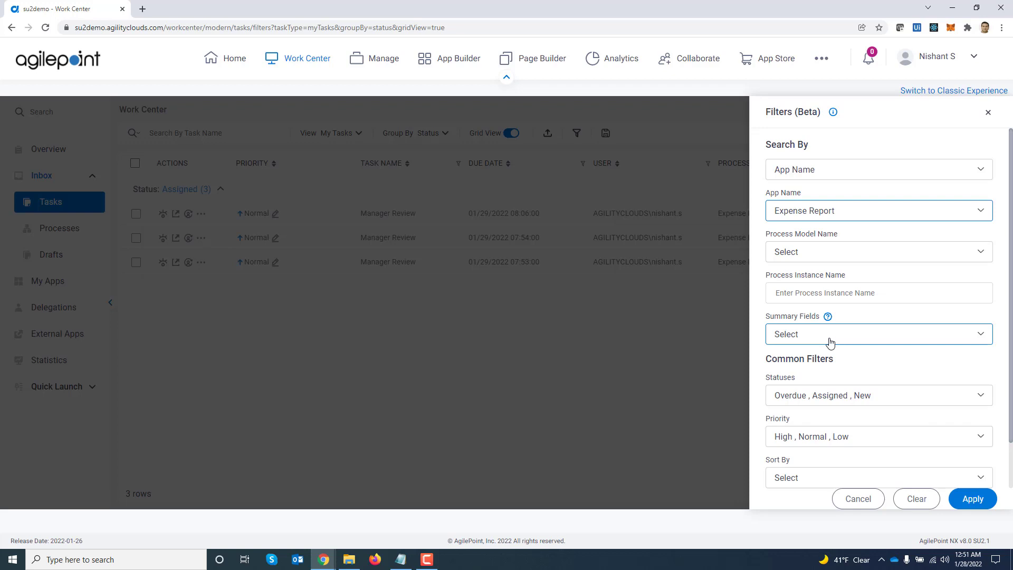
Try adding !SV2 as a second app in the App Name filter, and restore Expense Report as the only one.
{"action": "mouse_move", "coordinate": [828, 318]}
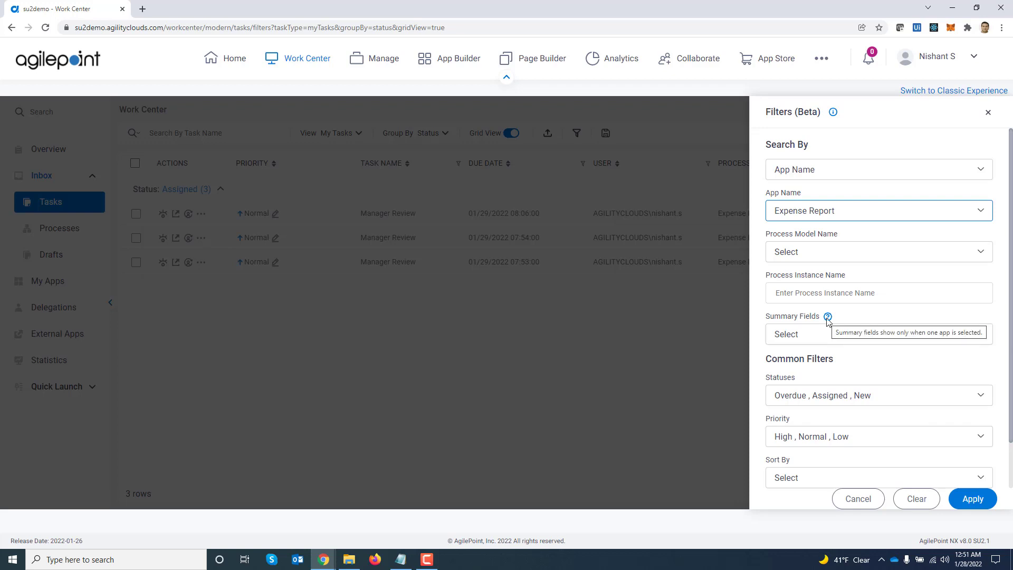
{"action": "left_click", "coordinate": [844, 210]}
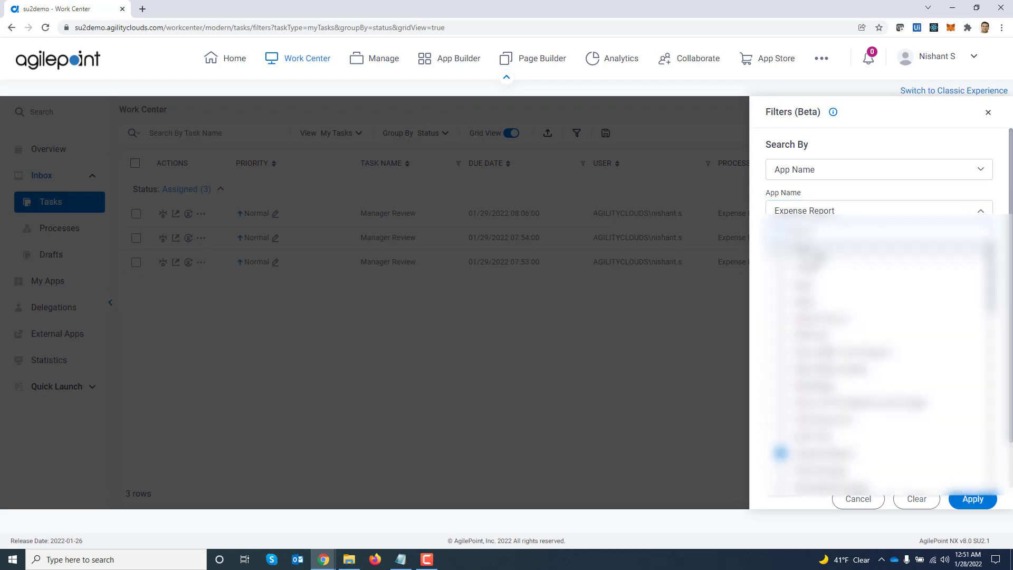
{"action": "left_click", "coordinate": [802, 249]}
{"action": "key", "text": "Escape"}
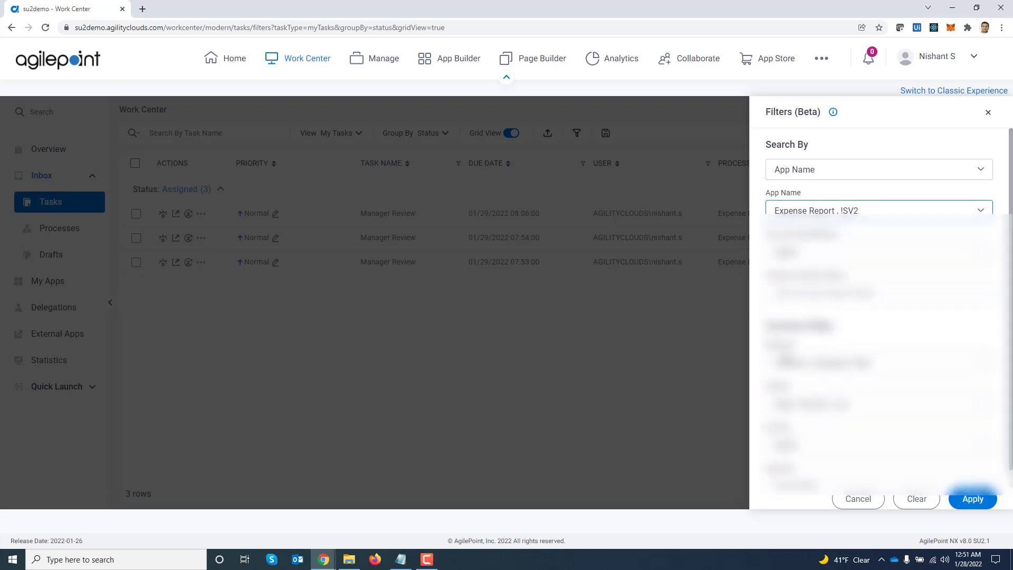
{"action": "left_click", "coordinate": [803, 215]}
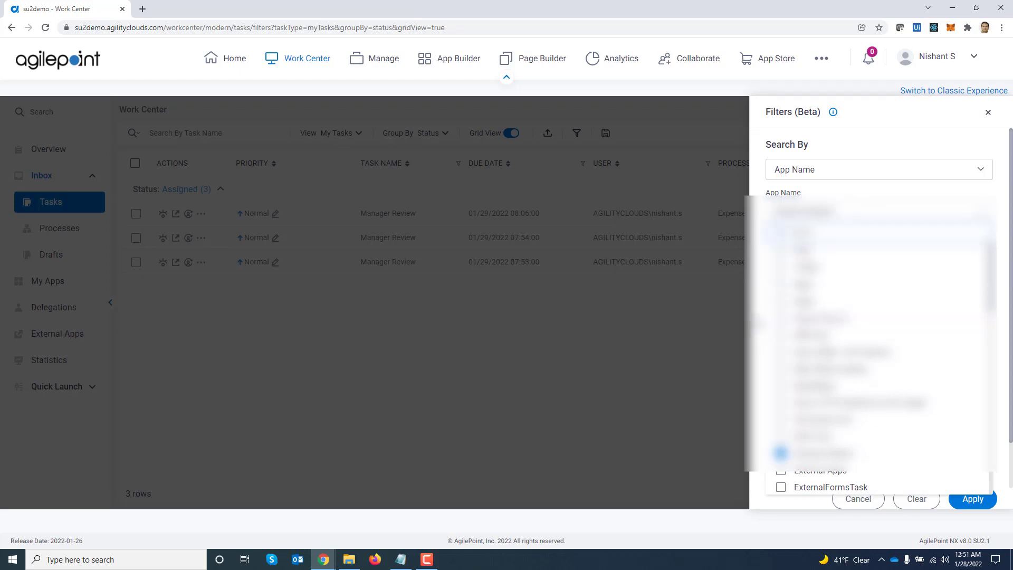
{"action": "key", "text": "Escape"}
Select the Requester, Total and Department summary fields in the task filter and apply it.
{"action": "left_click", "coordinate": [848, 335]}
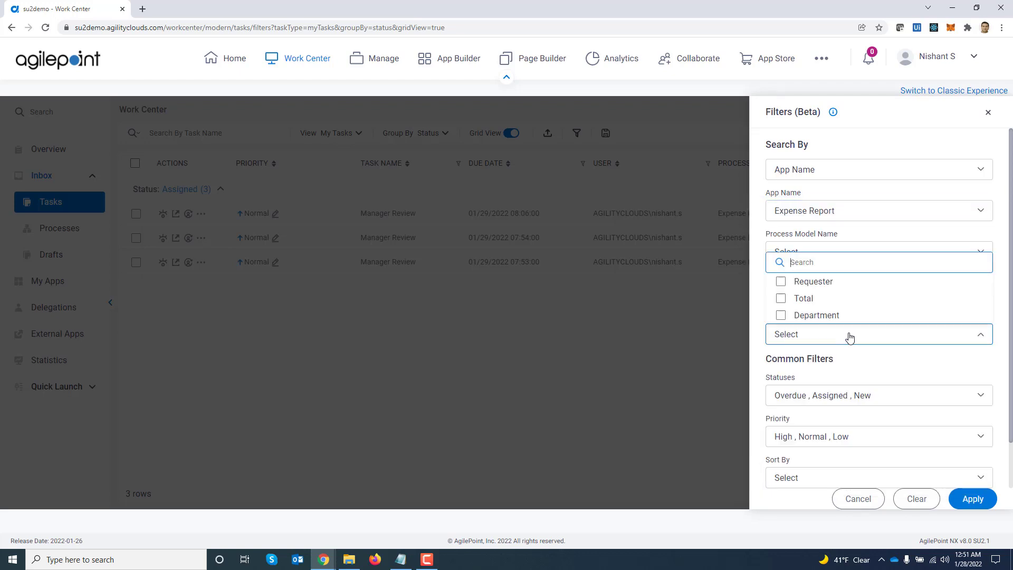
{"action": "left_click", "coordinate": [781, 284]}
{"action": "left_click", "coordinate": [781, 298]}
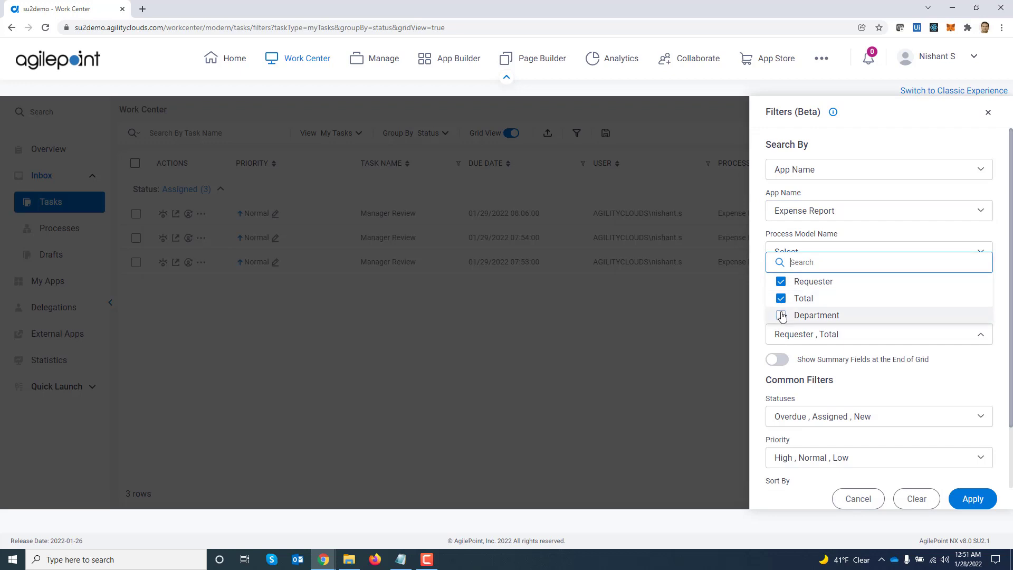
{"action": "left_click", "coordinate": [781, 315]}
{"action": "left_click", "coordinate": [759, 356]}
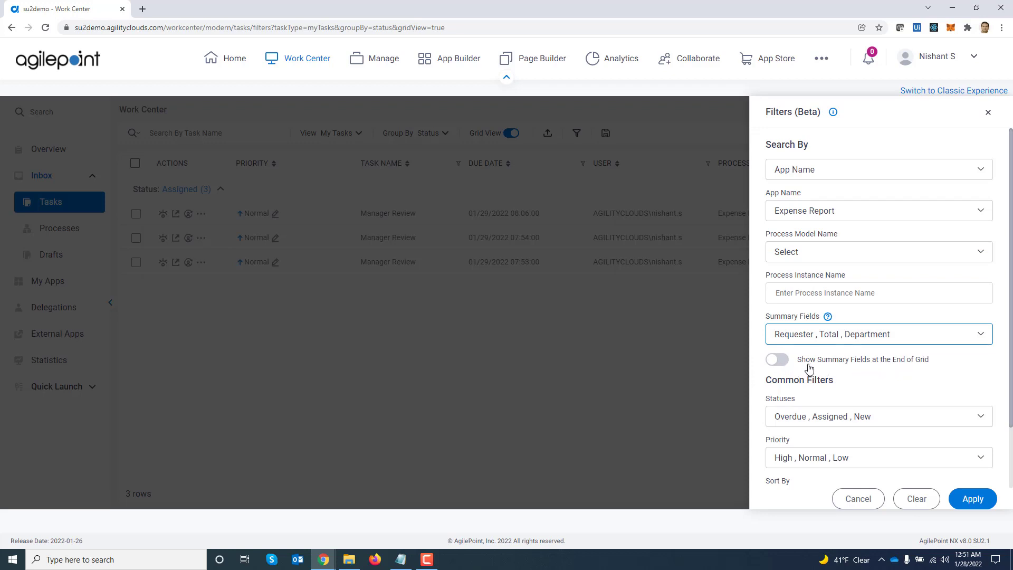
{"action": "left_click", "coordinate": [973, 499]}
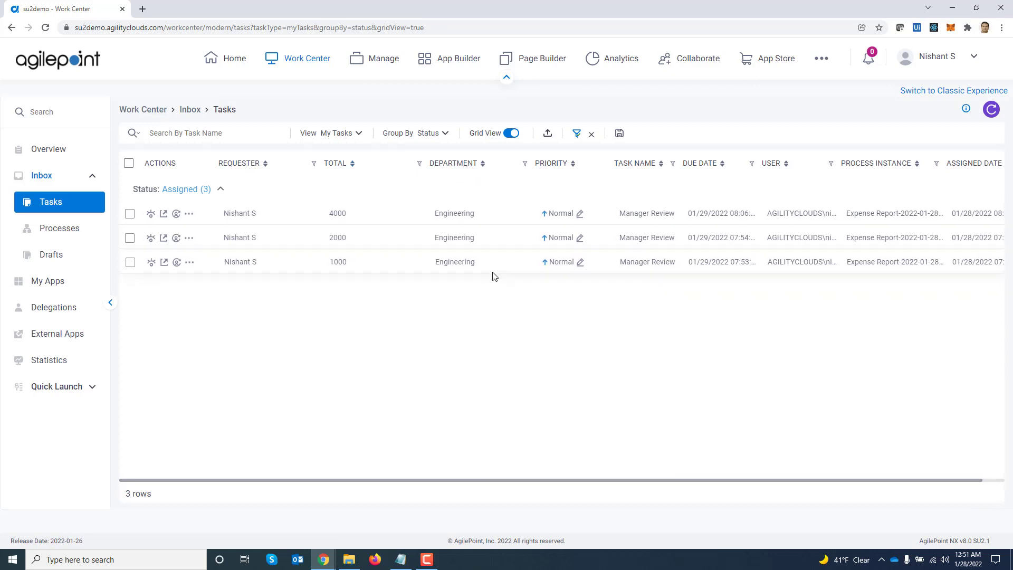
Set up a custom view of the filtered tasks named Expense Report Tasks, shown for All Groups.
{"action": "left_click", "coordinate": [621, 134]}
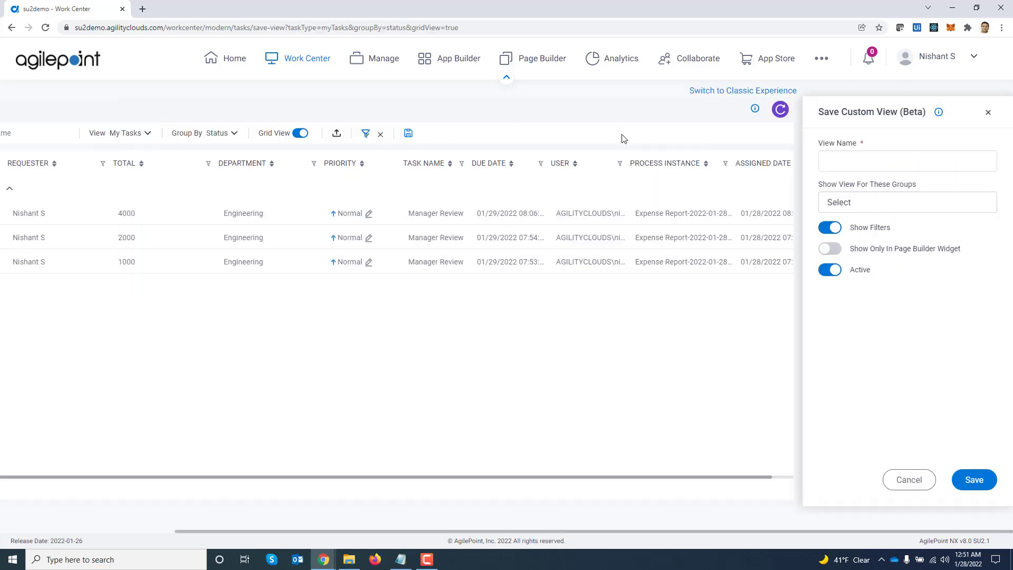
{"action": "left_click", "coordinate": [836, 165]}
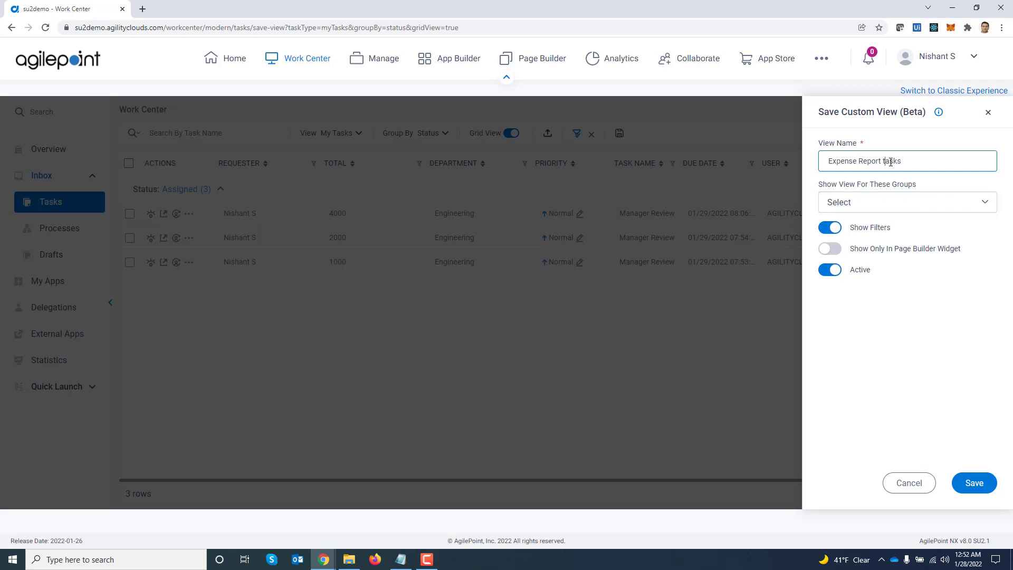
{"action": "key", "text": "BackSpace"}
{"action": "type", "text": "T"}
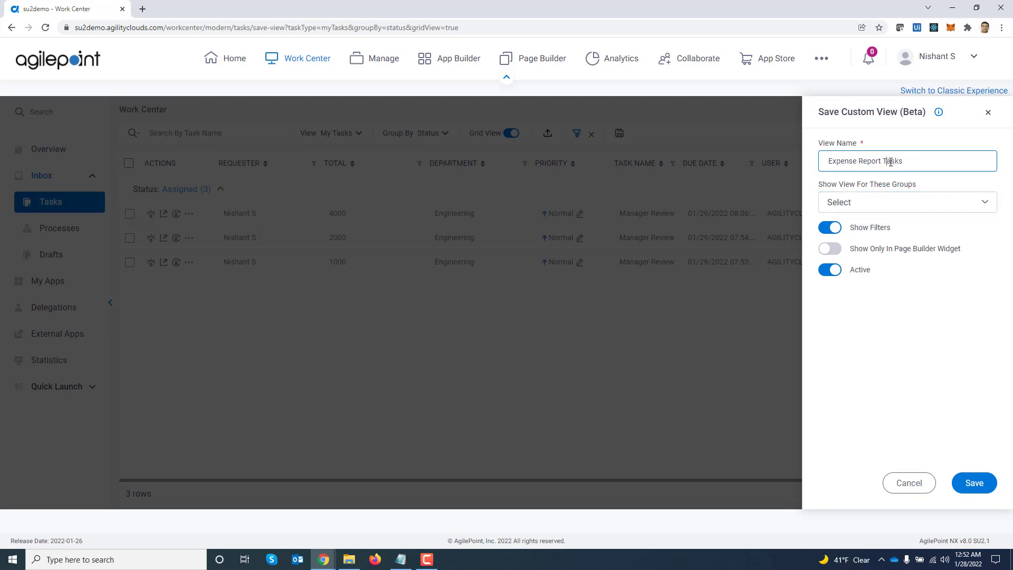
{"action": "left_click", "coordinate": [883, 203]}
{"action": "left_click", "coordinate": [834, 243]}
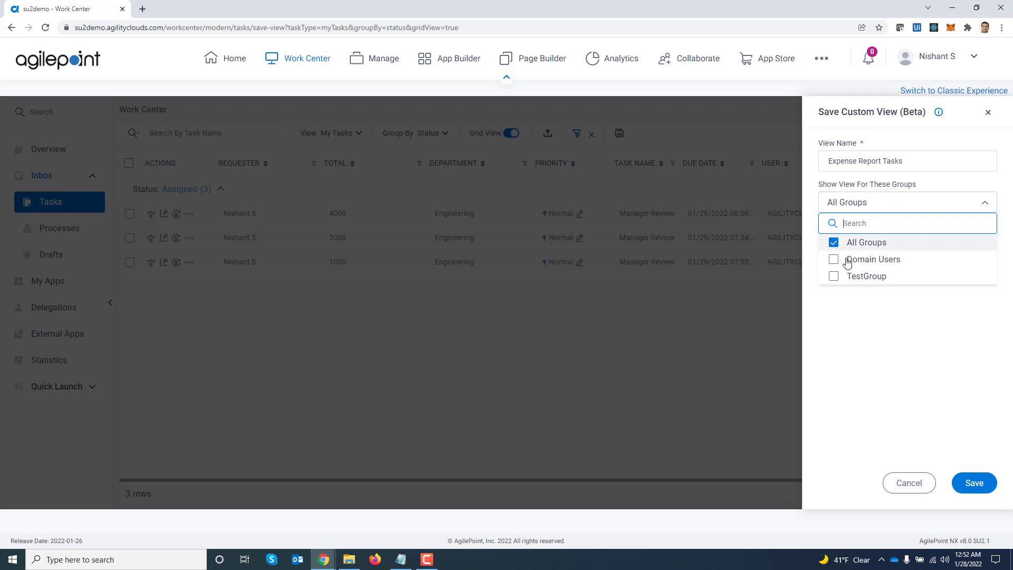
{"action": "left_click", "coordinate": [877, 353]}
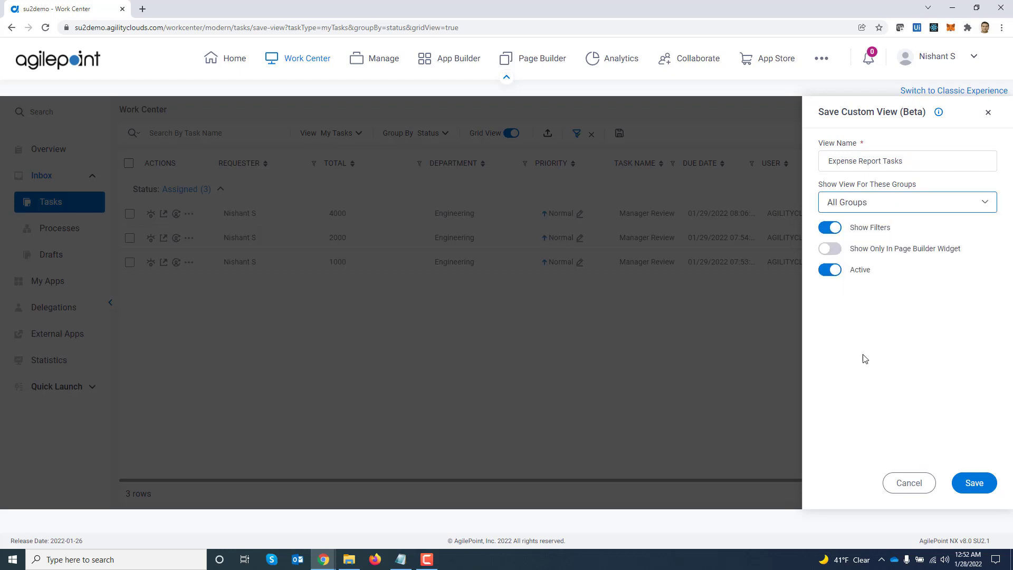
Turn off Show Filters for the custom view, save it, and expand the list of saved views.
{"action": "left_click", "coordinate": [830, 229]}
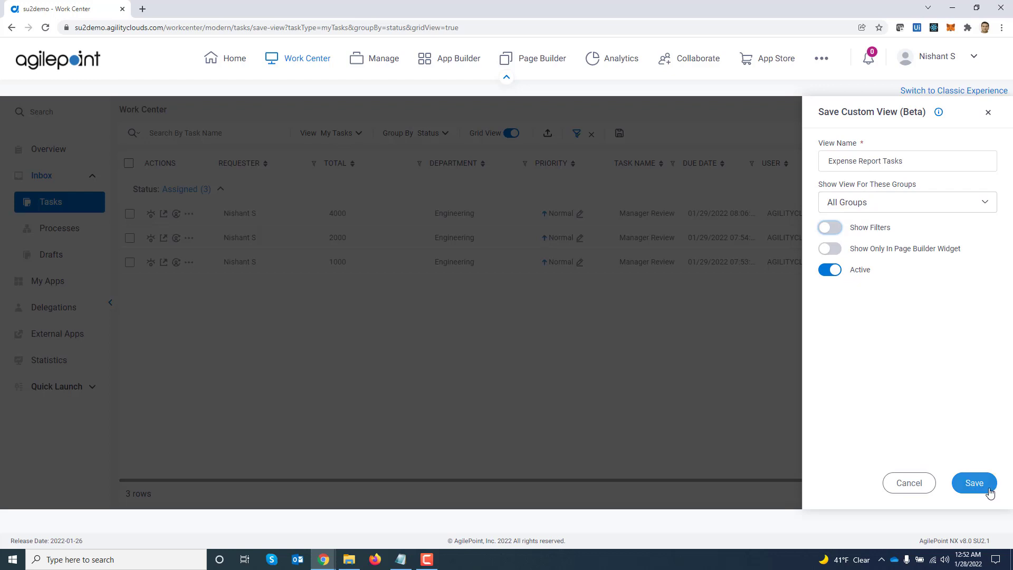
{"action": "left_click", "coordinate": [974, 484]}
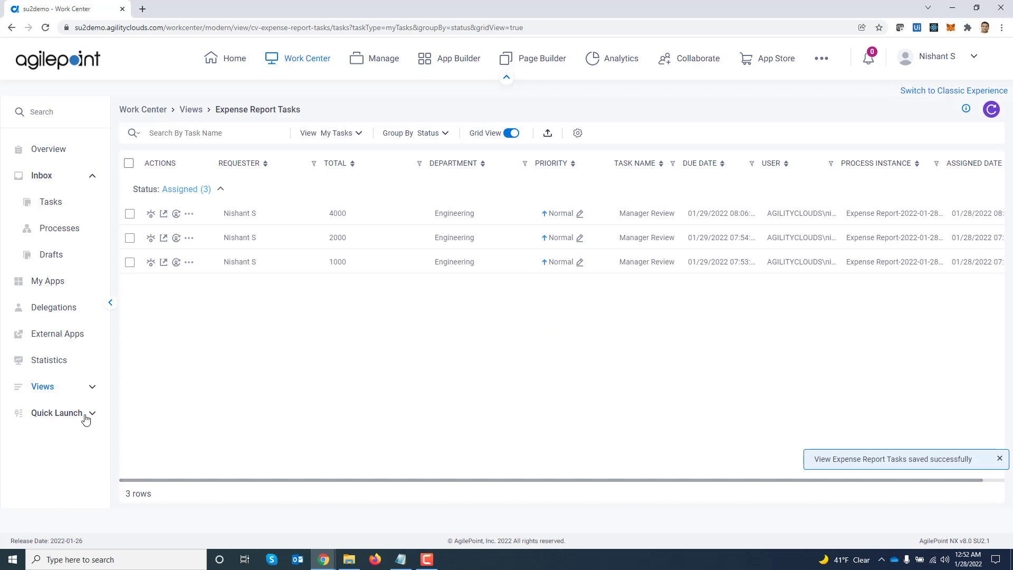
{"action": "left_click", "coordinate": [85, 389]}
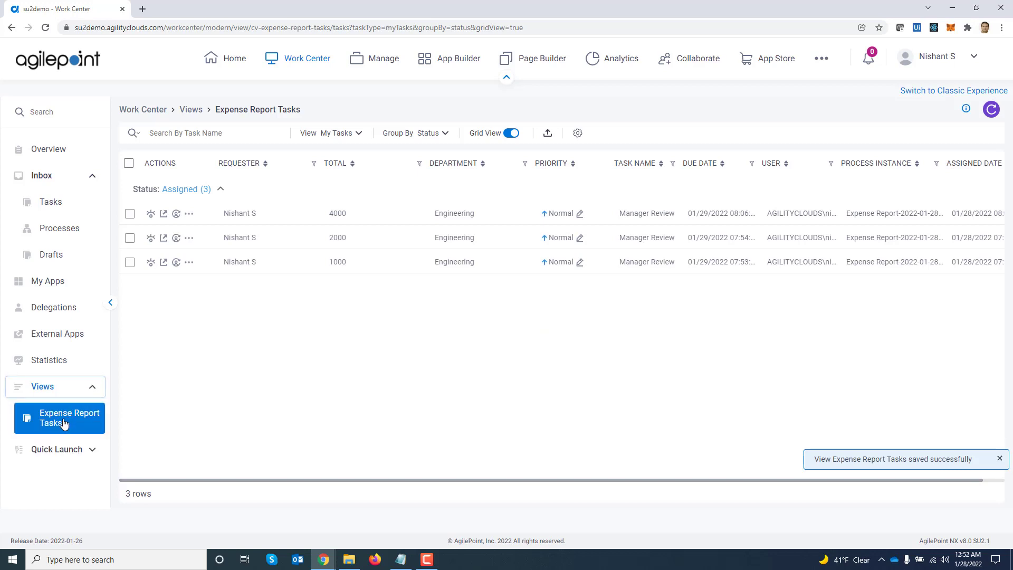
Turn off Grid View for the Inbox tasks, and reopen the saved Expense Report Tasks view.
{"action": "left_click", "coordinate": [54, 202]}
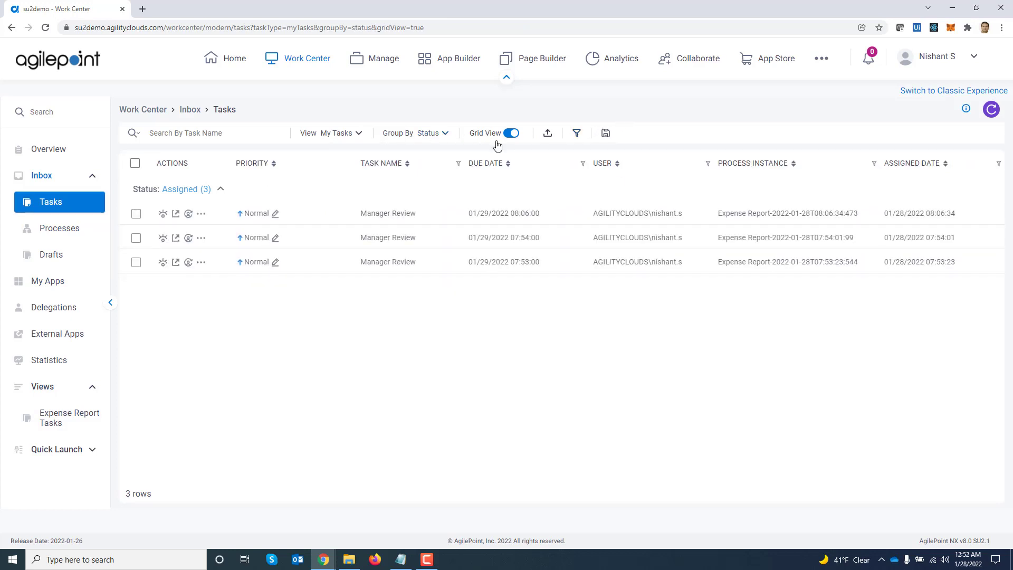
{"action": "left_click", "coordinate": [510, 133]}
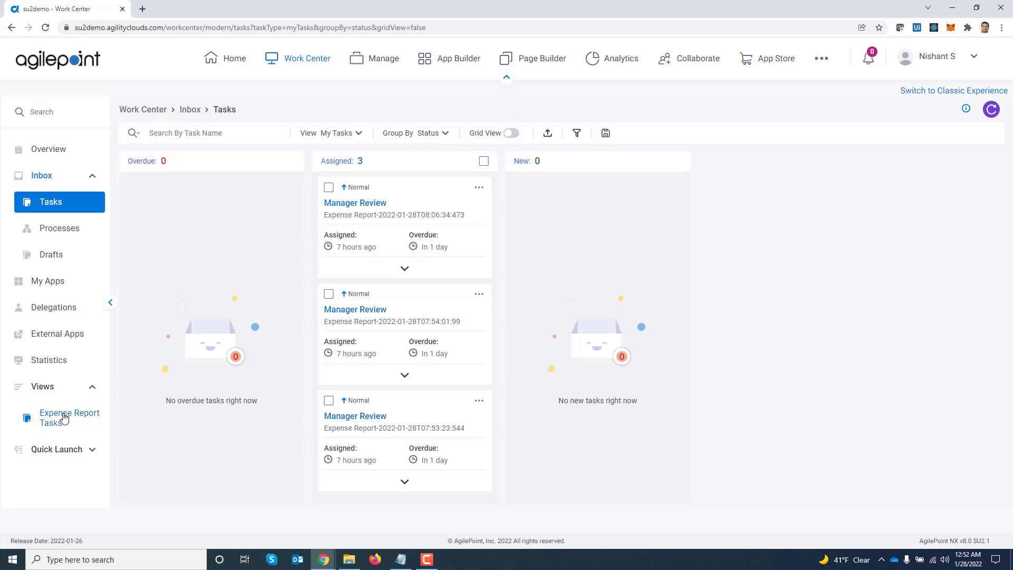
{"action": "left_click", "coordinate": [64, 417]}
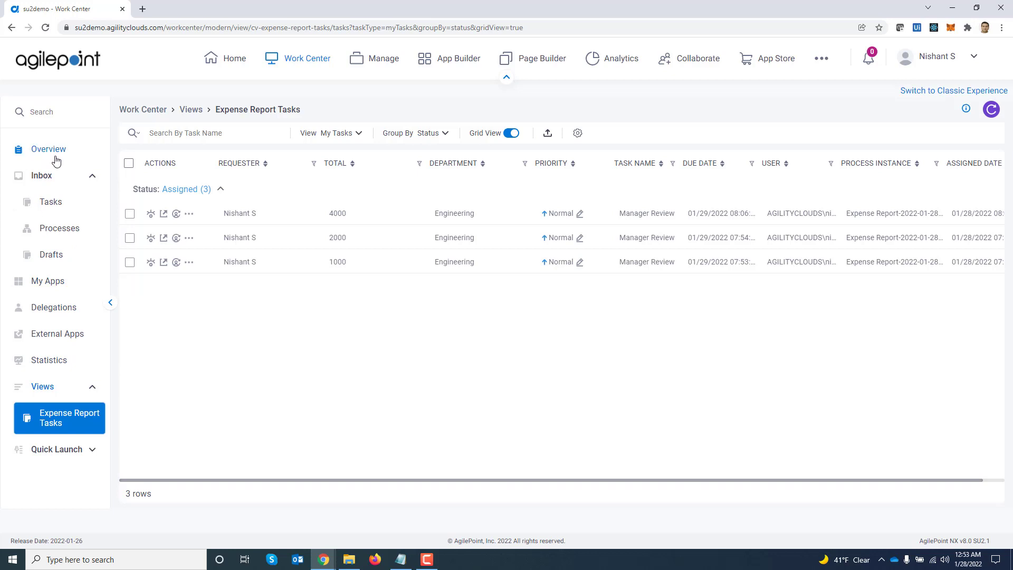
Open the portal settings and review the Modern Work Center Settings, including the Quick View options.
{"action": "left_click", "coordinate": [819, 57]}
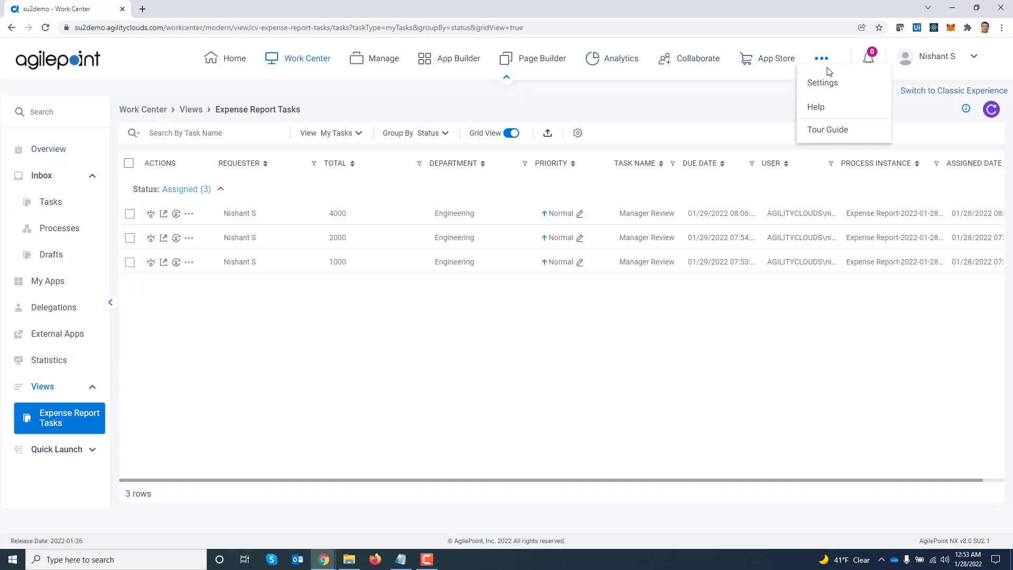
{"action": "left_click", "coordinate": [828, 87]}
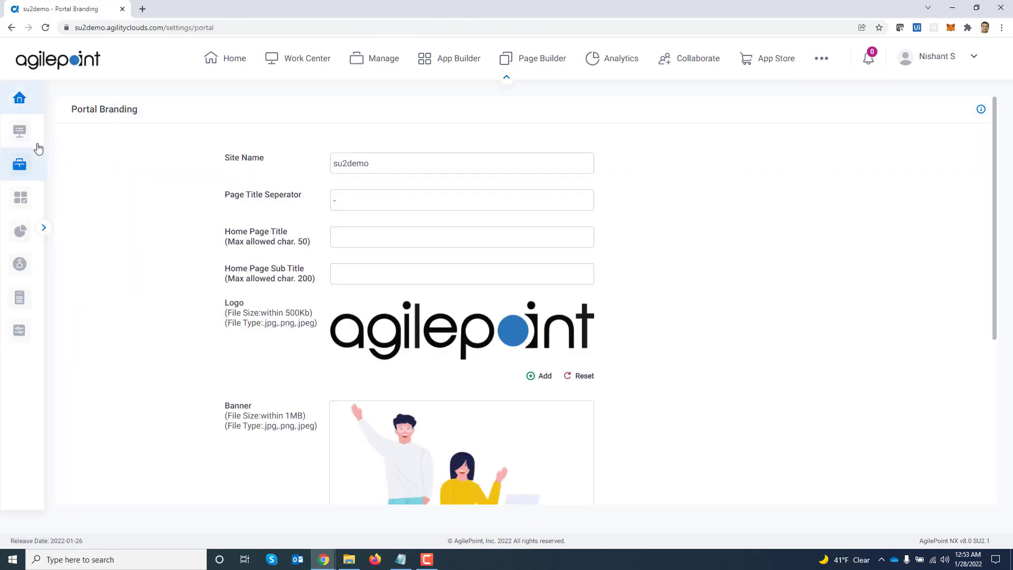
{"action": "left_click", "coordinate": [16, 133]}
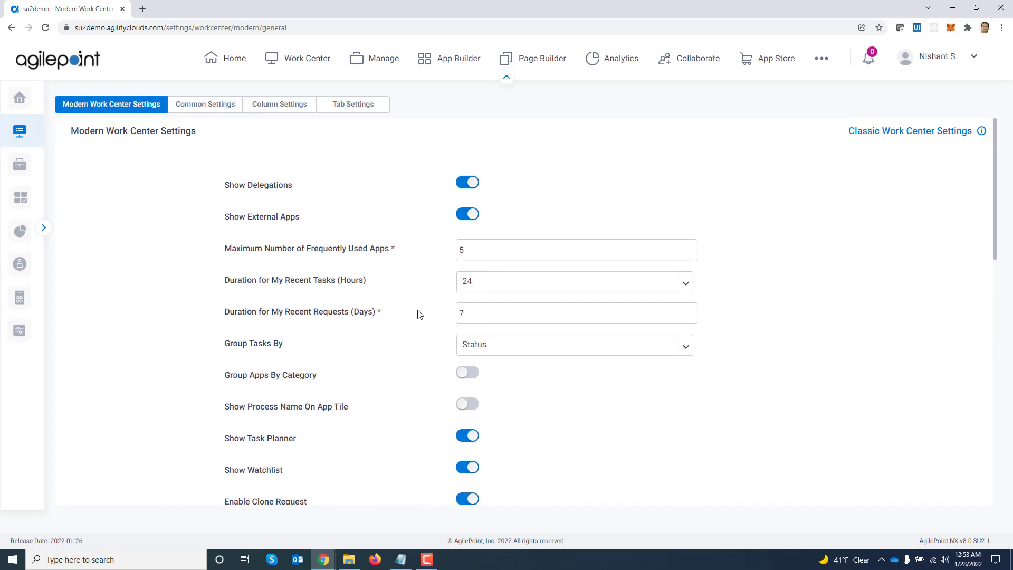
{"action": "scroll", "coordinate": [419, 314], "scroll_direction": "down", "scroll_amount": 5}
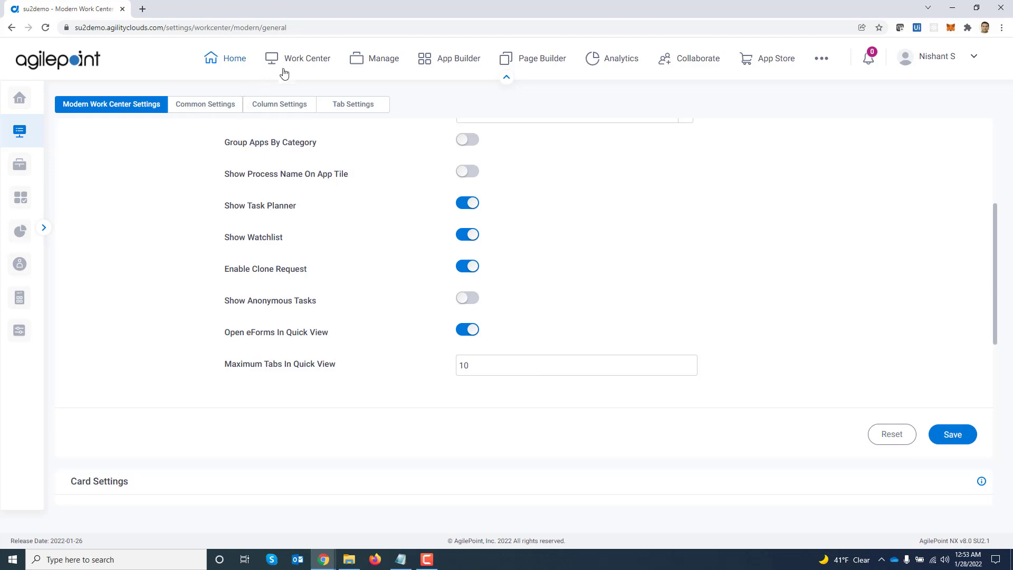
Return to the Work Center Inbox tasks, view the first Manager Review task's form in a separate browser tab, and close it.
{"action": "left_click", "coordinate": [300, 60]}
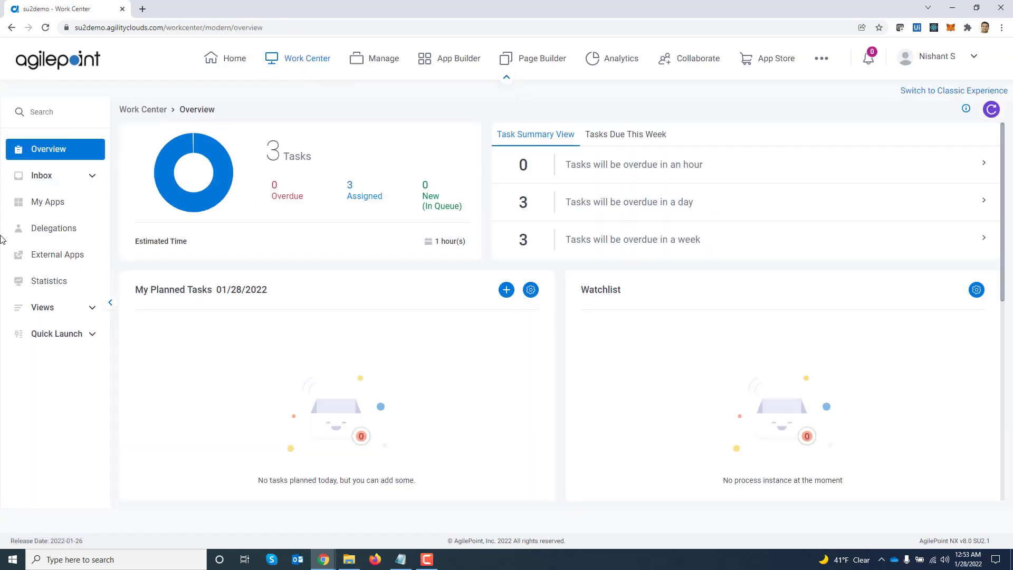
{"action": "left_click", "coordinate": [47, 178]}
{"action": "left_click", "coordinate": [51, 203]}
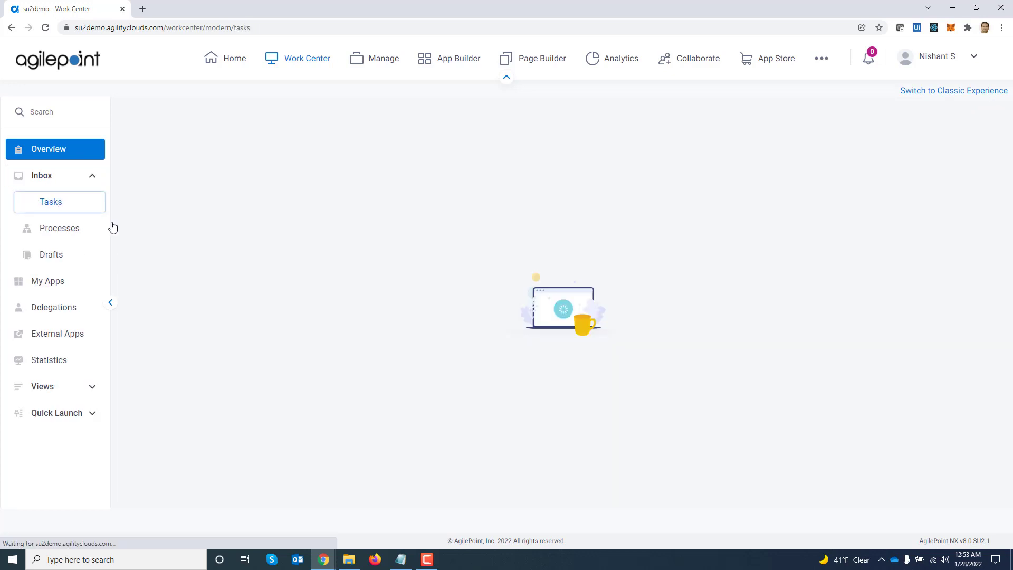
{"action": "mouse_move", "coordinate": [361, 254]}
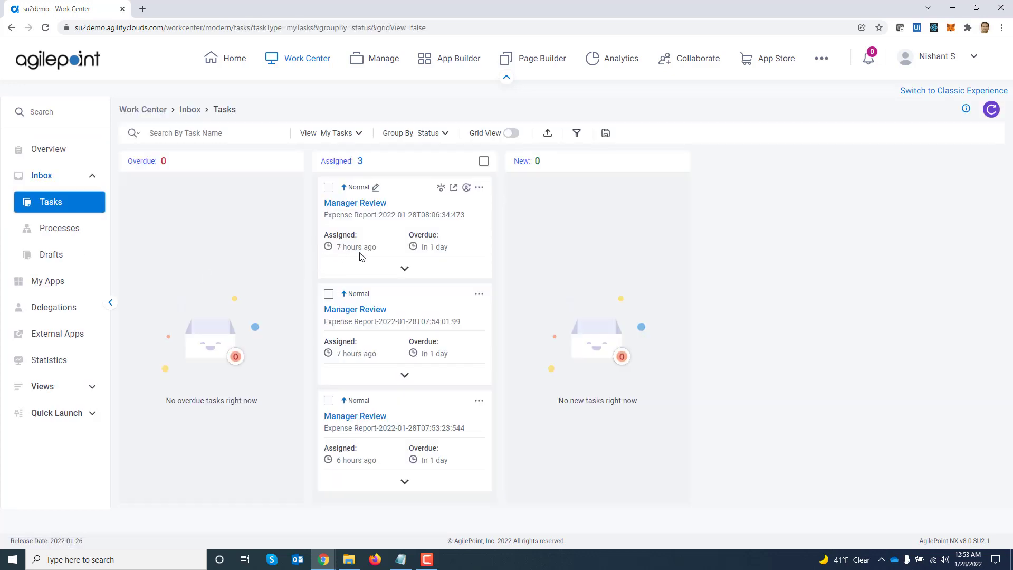
{"action": "left_click", "coordinate": [454, 189]}
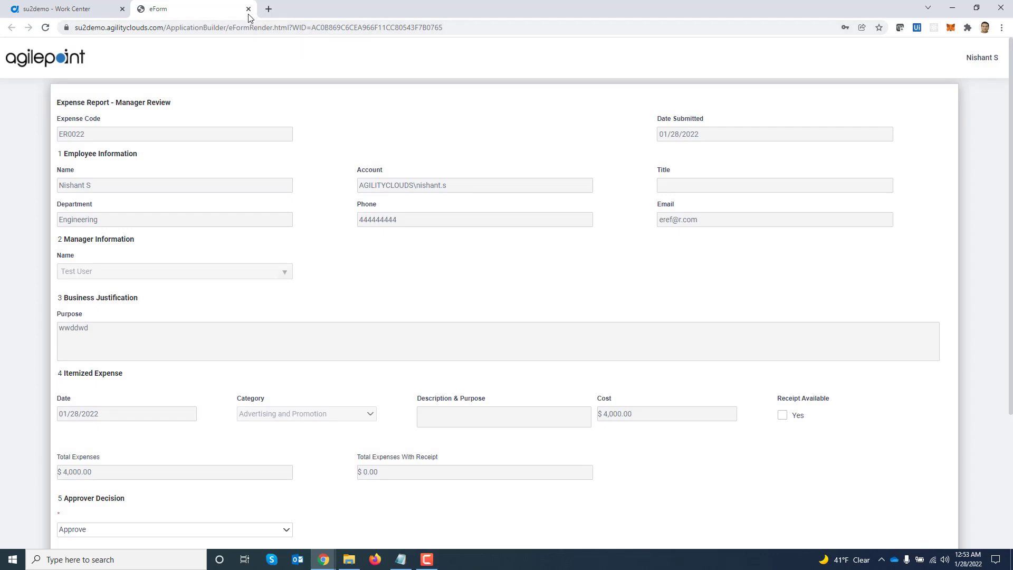
{"action": "left_click", "coordinate": [248, 9]}
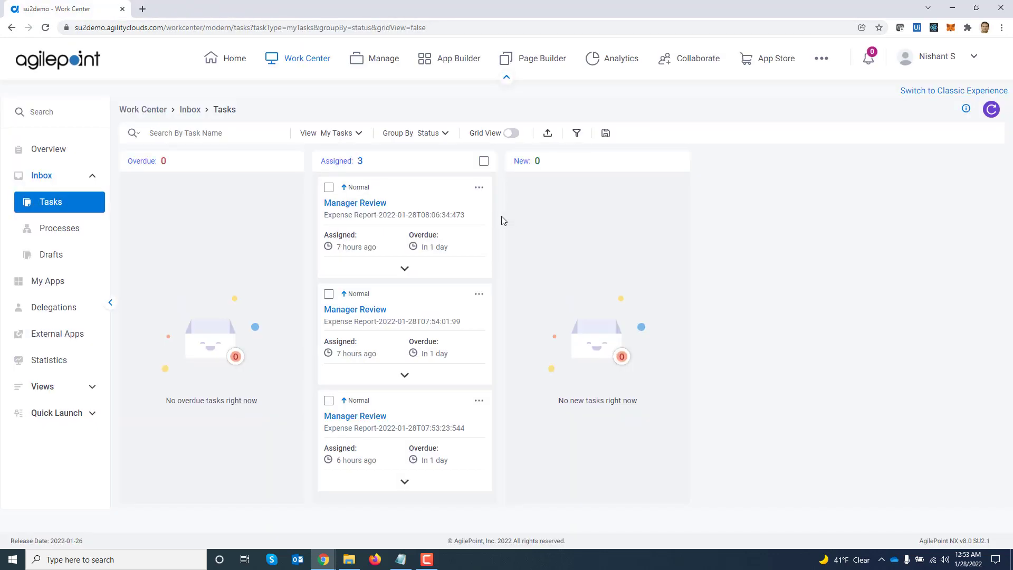
Open the first two Manager Review tasks in Quick View, and examine the second task's details and additional actions.
{"action": "left_click", "coordinate": [366, 203]}
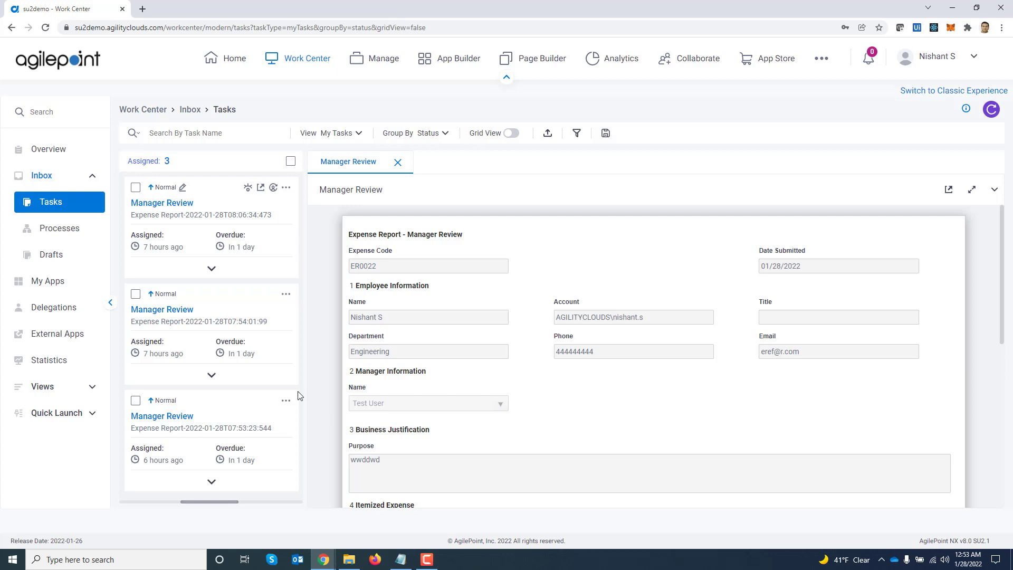
{"action": "left_click", "coordinate": [181, 311]}
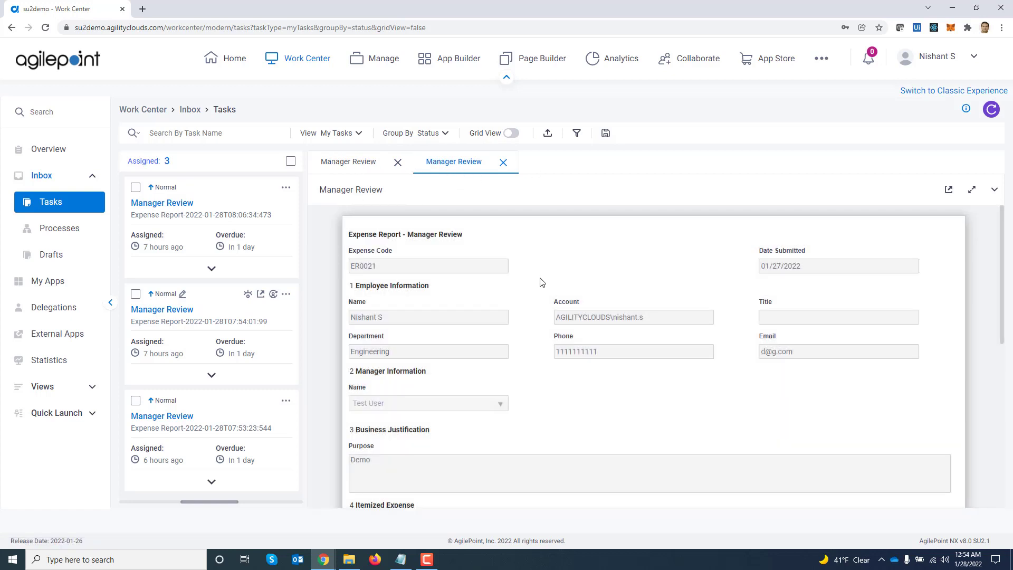
{"action": "left_click", "coordinate": [997, 193]}
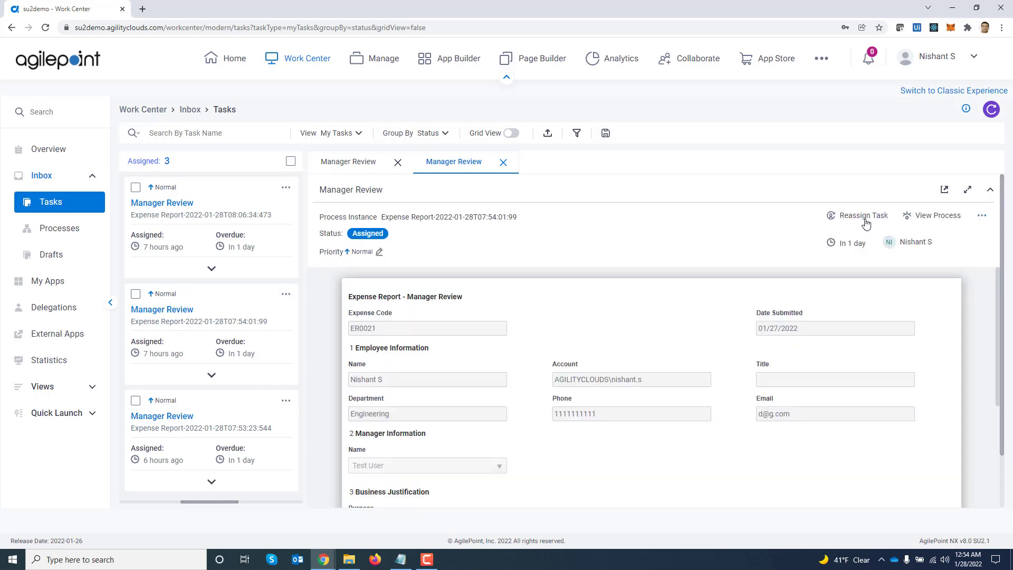
{"action": "left_click", "coordinate": [984, 217]}
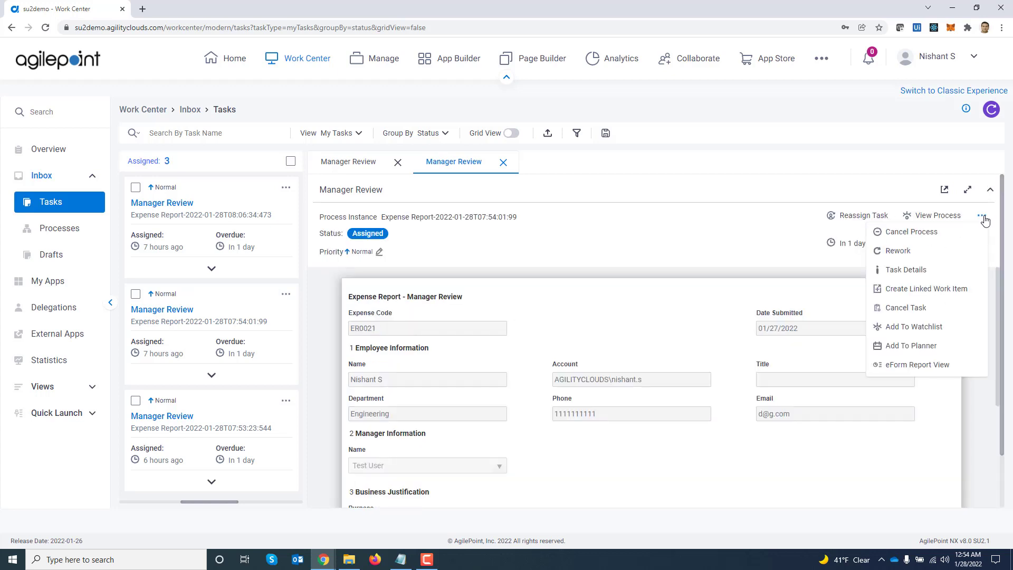
{"action": "left_click", "coordinate": [717, 231]}
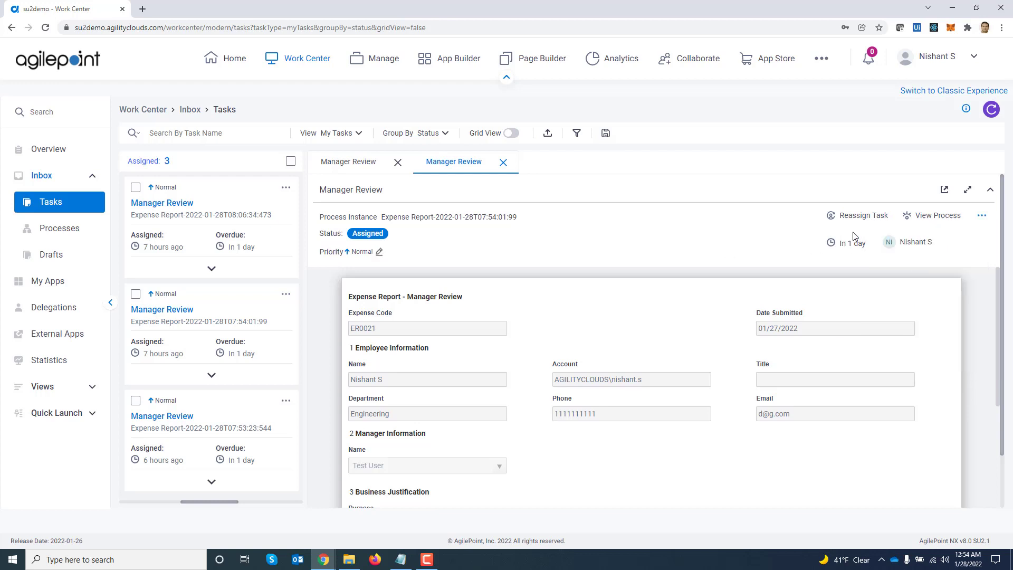
View the second task's form maximized and in a separate browser tab, and open the third Manager Review task in Quick View.
{"action": "left_click", "coordinate": [968, 191]}
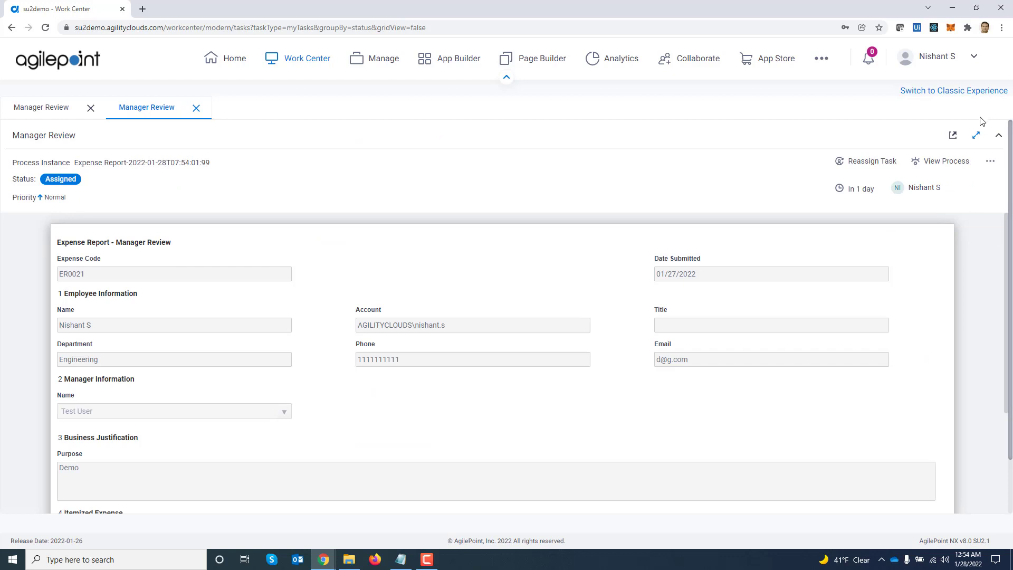
{"action": "left_click", "coordinate": [976, 137]}
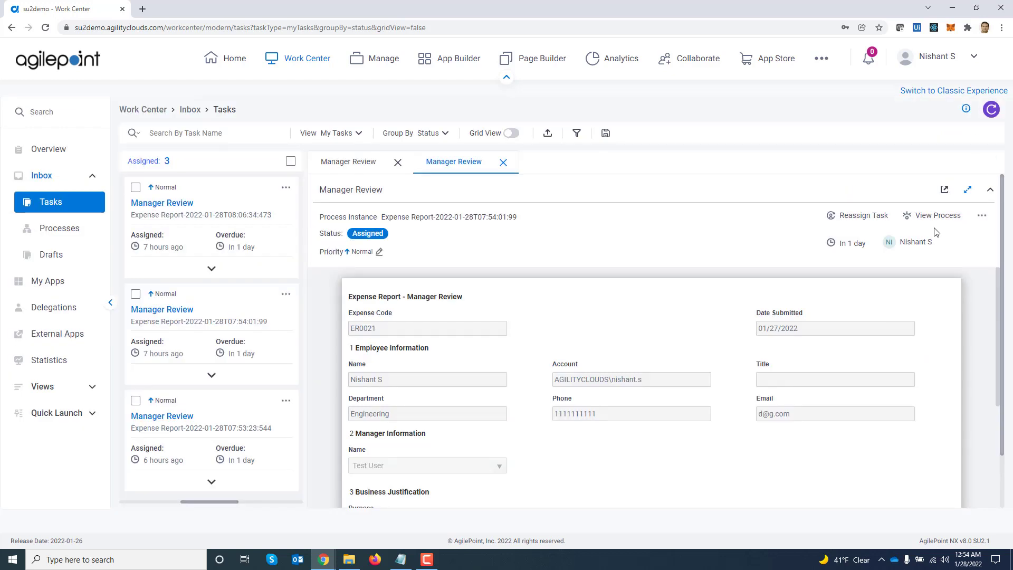
{"action": "left_click", "coordinate": [944, 191]}
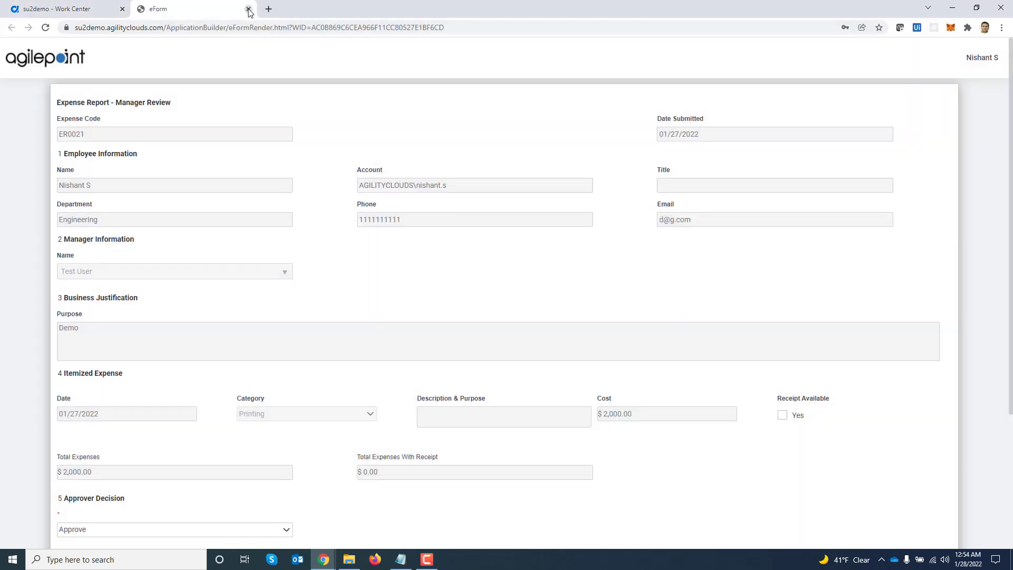
{"action": "left_click", "coordinate": [248, 9]}
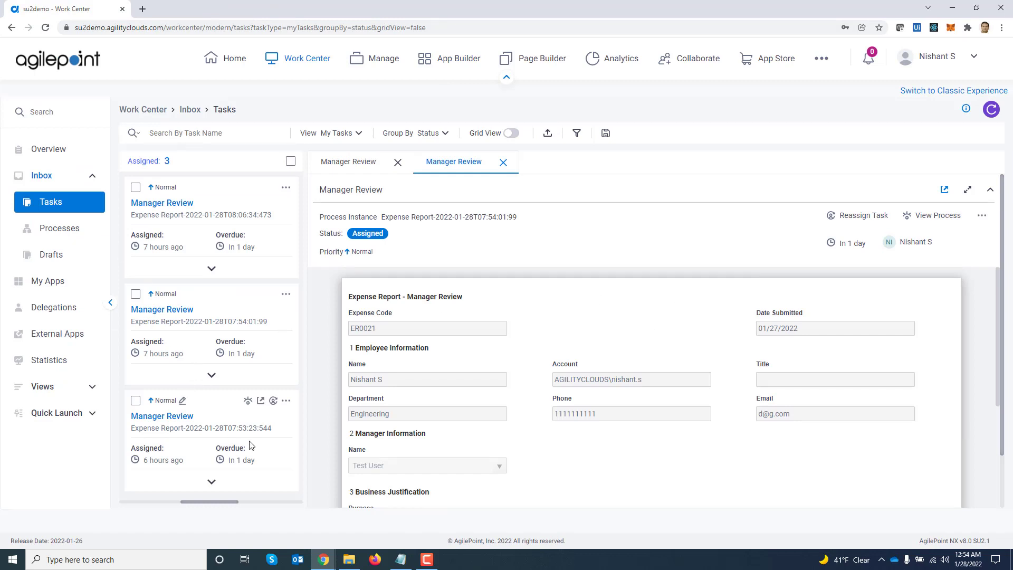
{"action": "left_click", "coordinate": [174, 418]}
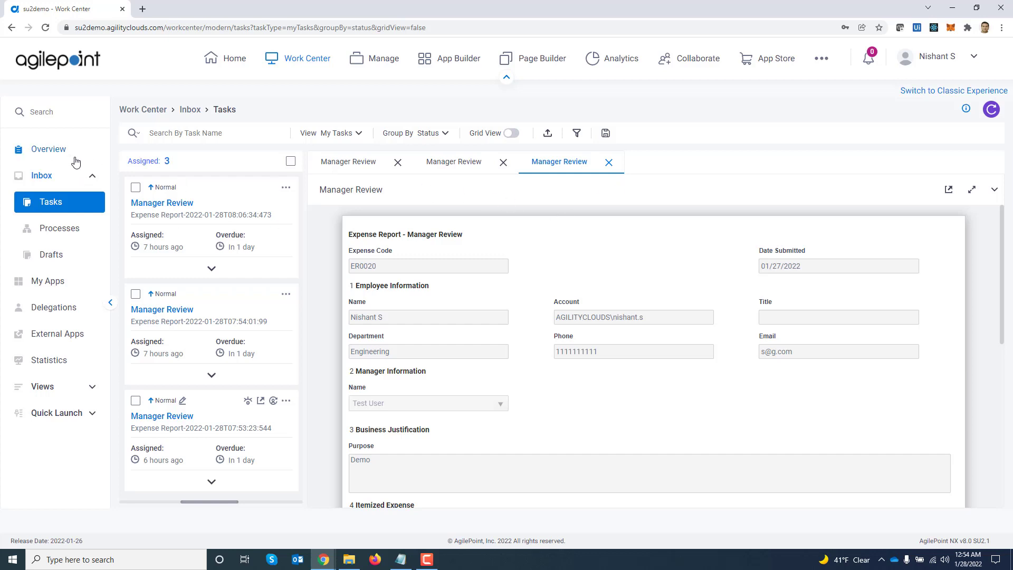
Add the Expense Report app from My Apps to the starred apps and close its details.
{"action": "left_click", "coordinate": [59, 287]}
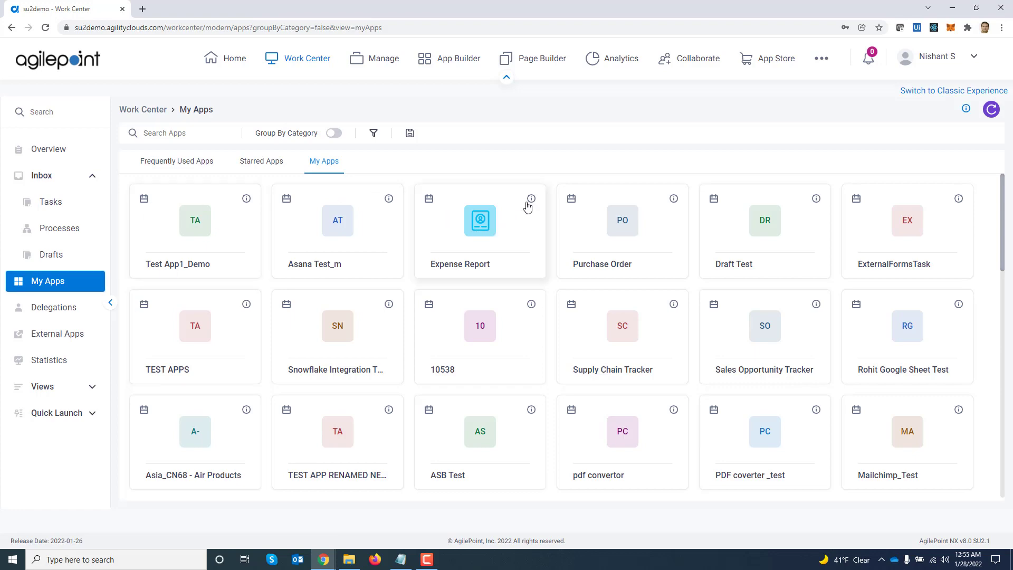
{"action": "left_click", "coordinate": [531, 201]}
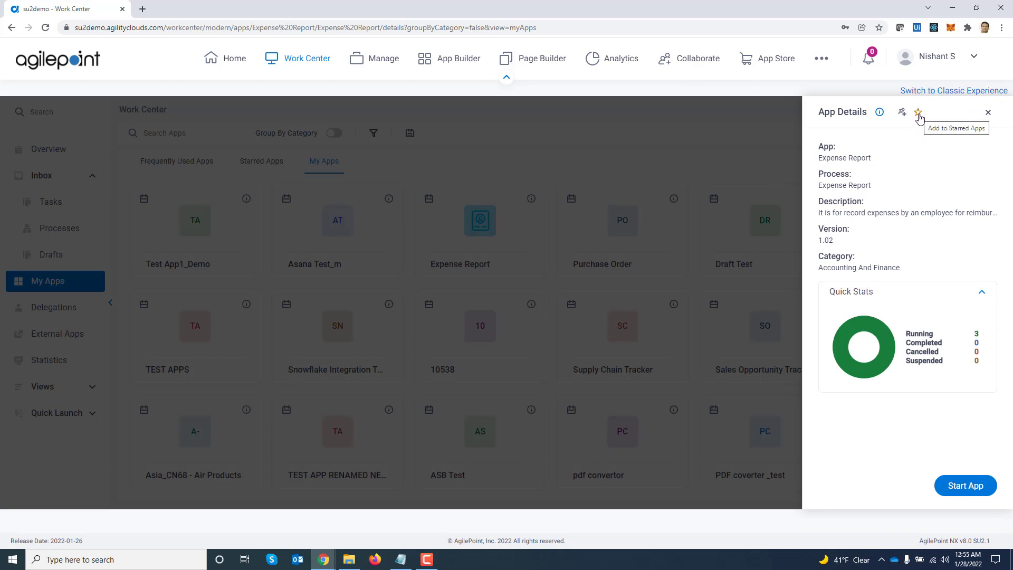
{"action": "left_click", "coordinate": [919, 115]}
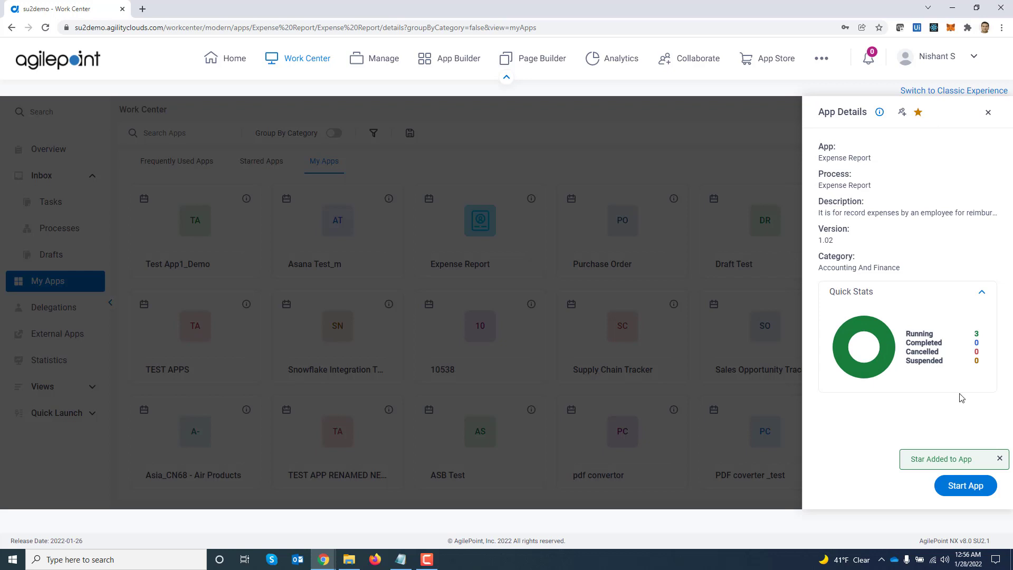
{"action": "left_click", "coordinate": [988, 112]}
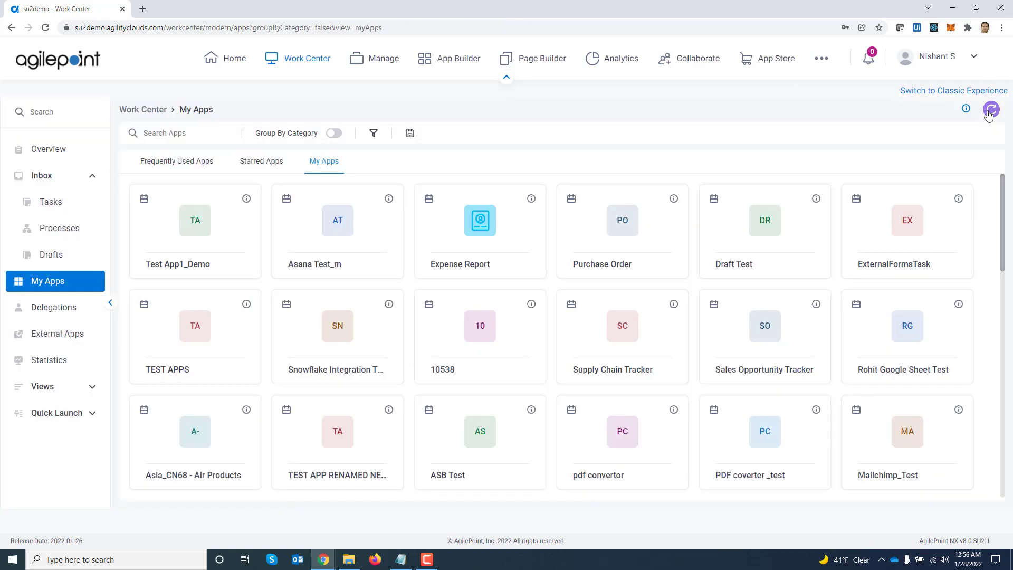
Check the Starred Apps lists on the Work Center Overview and under My Apps.
{"action": "left_click", "coordinate": [29, 150]}
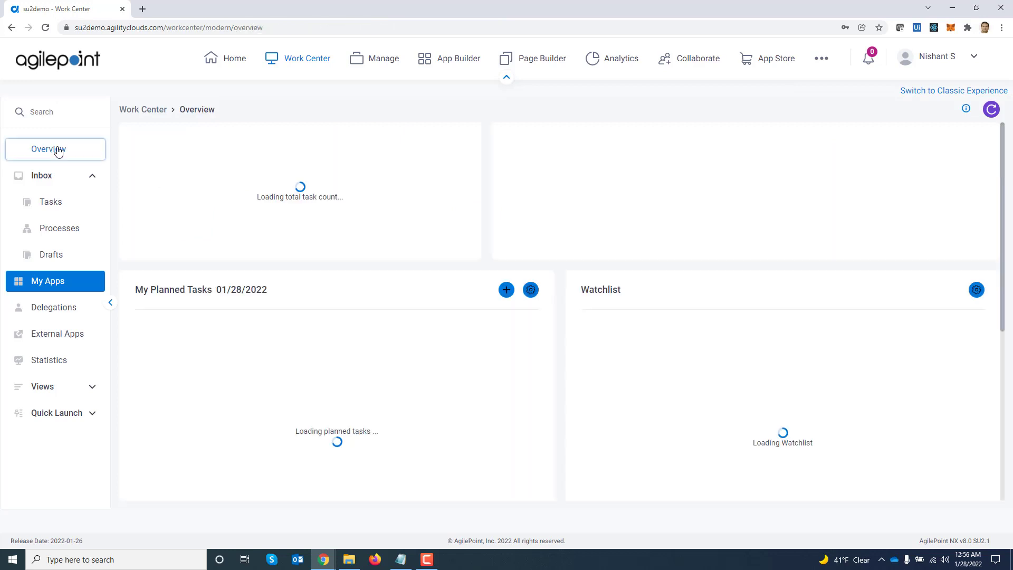
{"action": "scroll", "coordinate": [448, 385], "scroll_direction": "down", "scroll_amount": 5}
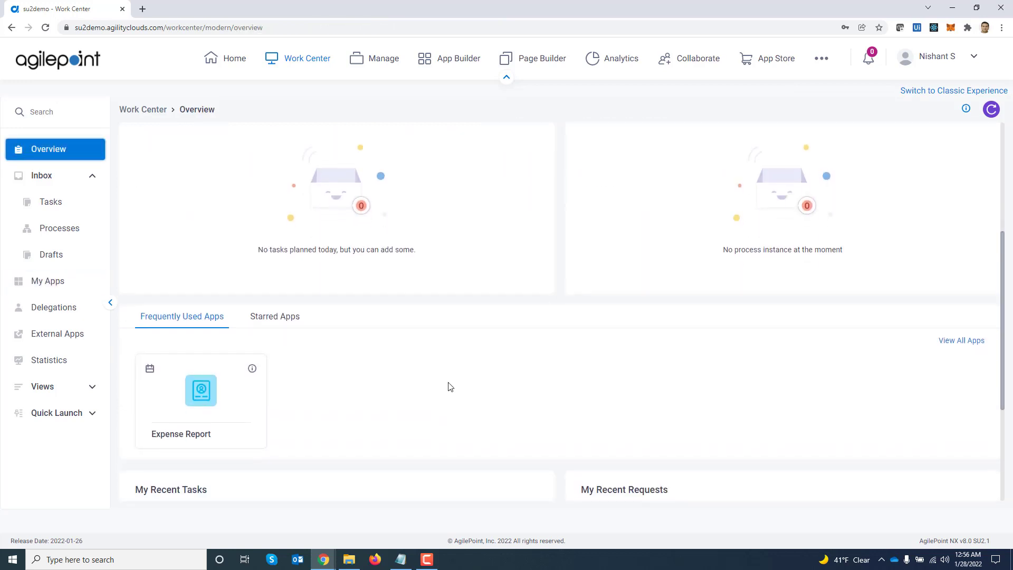
{"action": "left_click", "coordinate": [279, 320]}
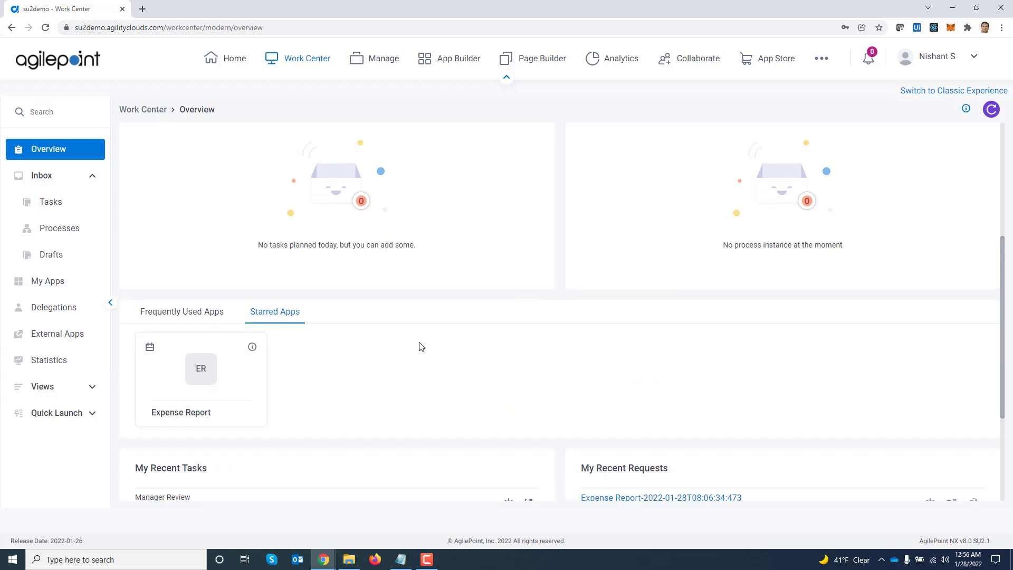
{"action": "left_click", "coordinate": [52, 284]}
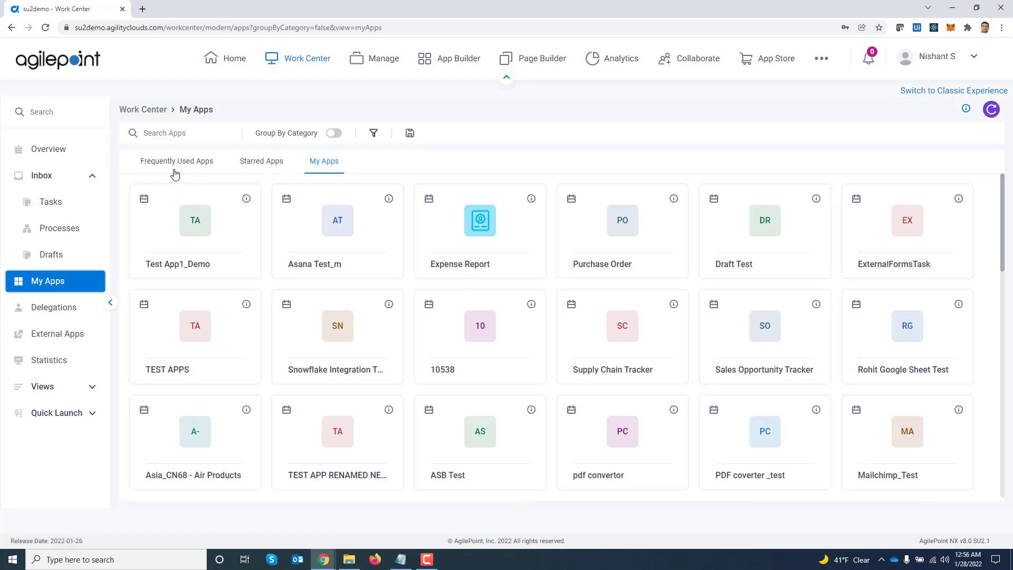
{"action": "left_click", "coordinate": [263, 161]}
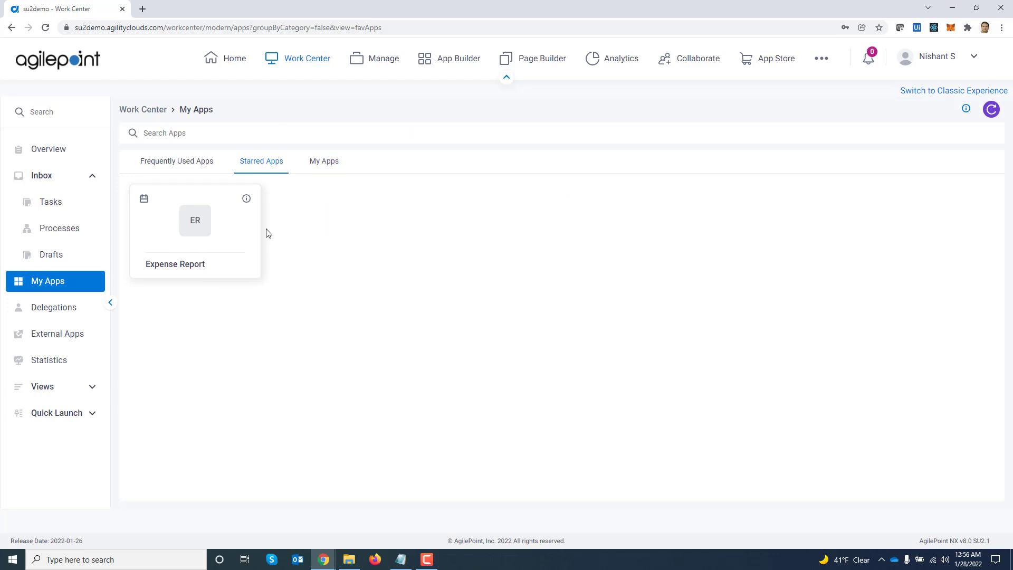
Remove the Expense Report app from the starred apps, close its details, and return to the full My Apps list.
{"action": "left_click", "coordinate": [246, 200]}
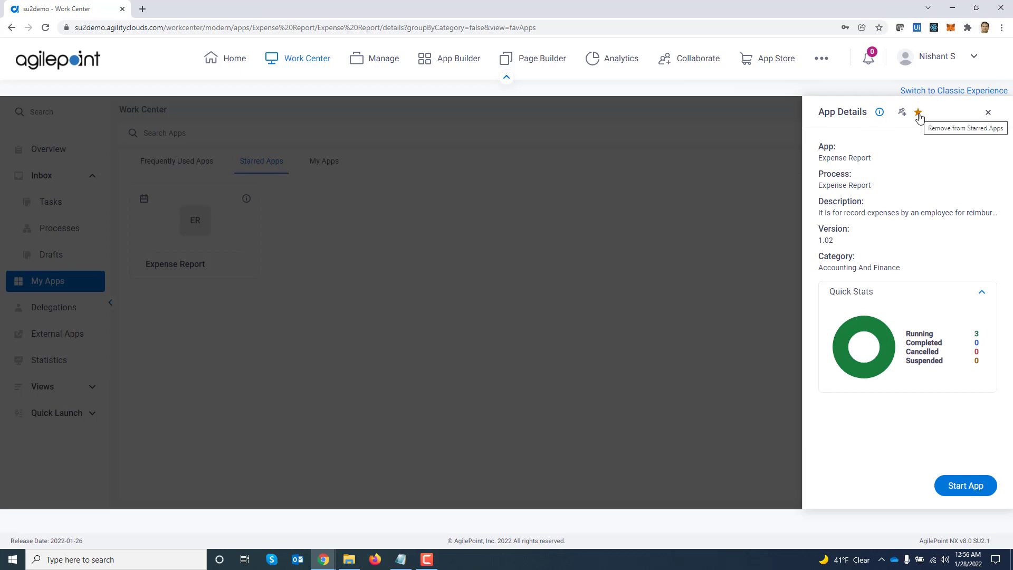
{"action": "left_click", "coordinate": [918, 114]}
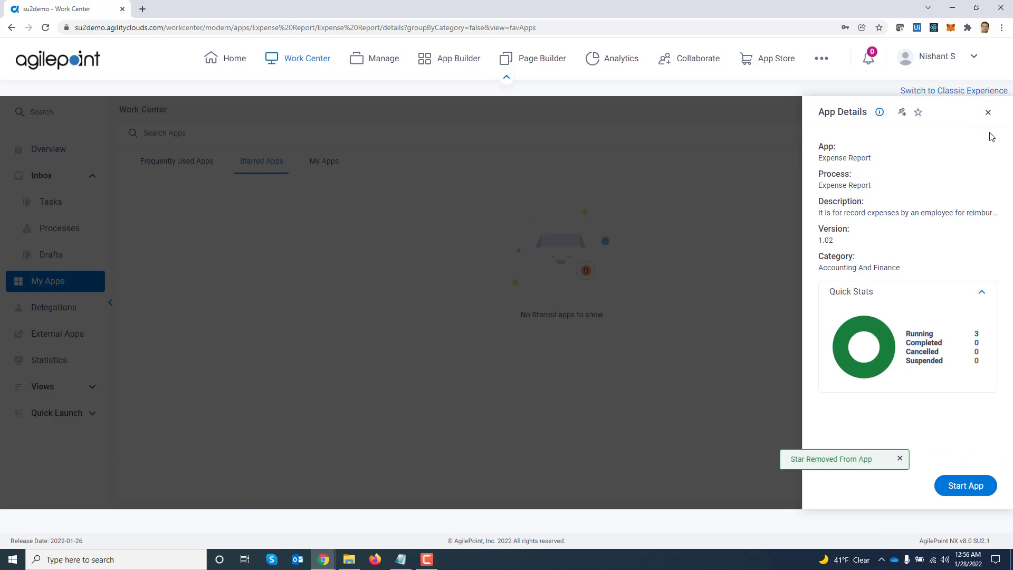
{"action": "left_click", "coordinate": [988, 112]}
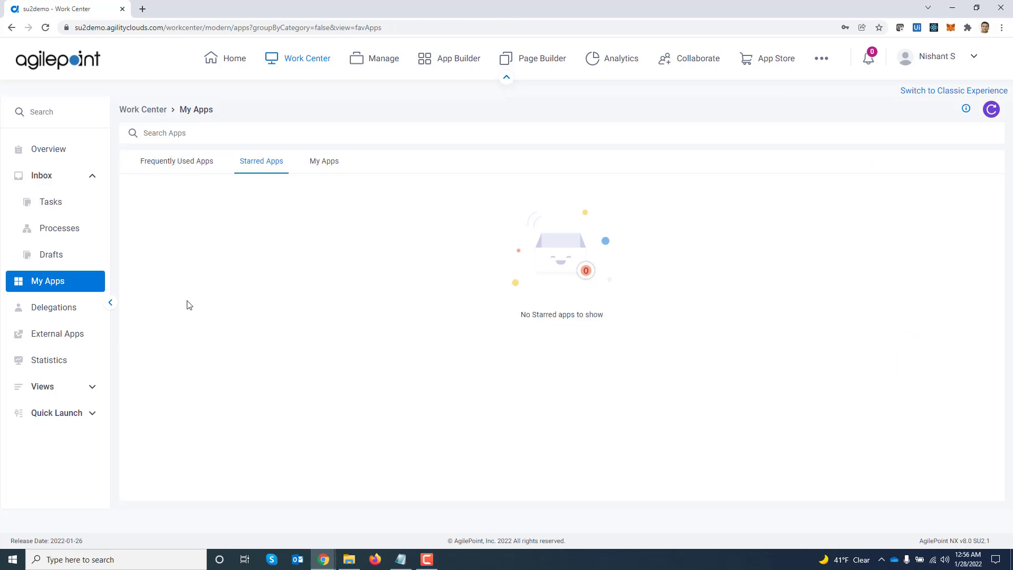
{"action": "left_click", "coordinate": [324, 163]}
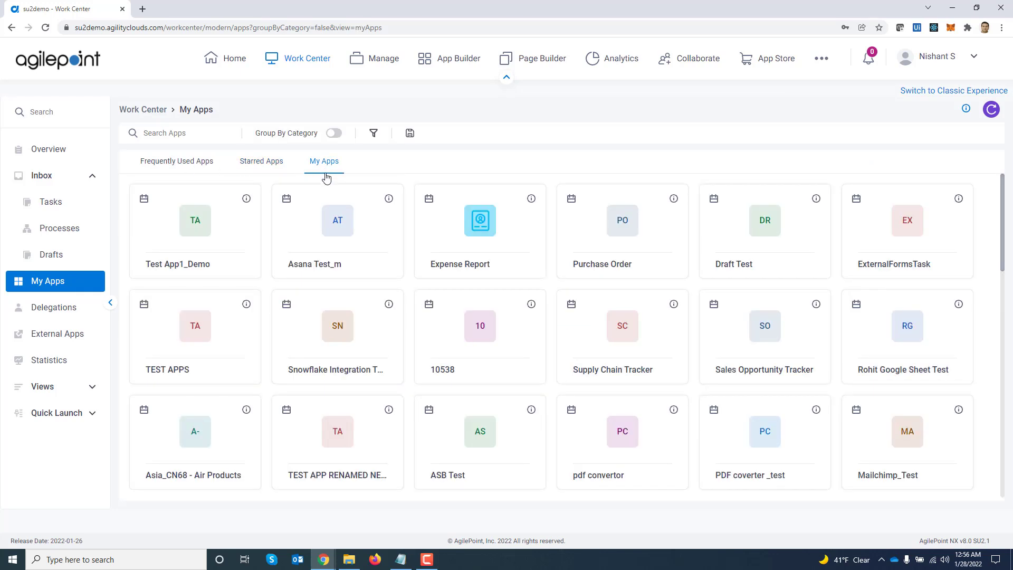
Start a filter for the My Apps list and set its category to Accounting And Finance.
{"action": "left_click", "coordinate": [374, 134]}
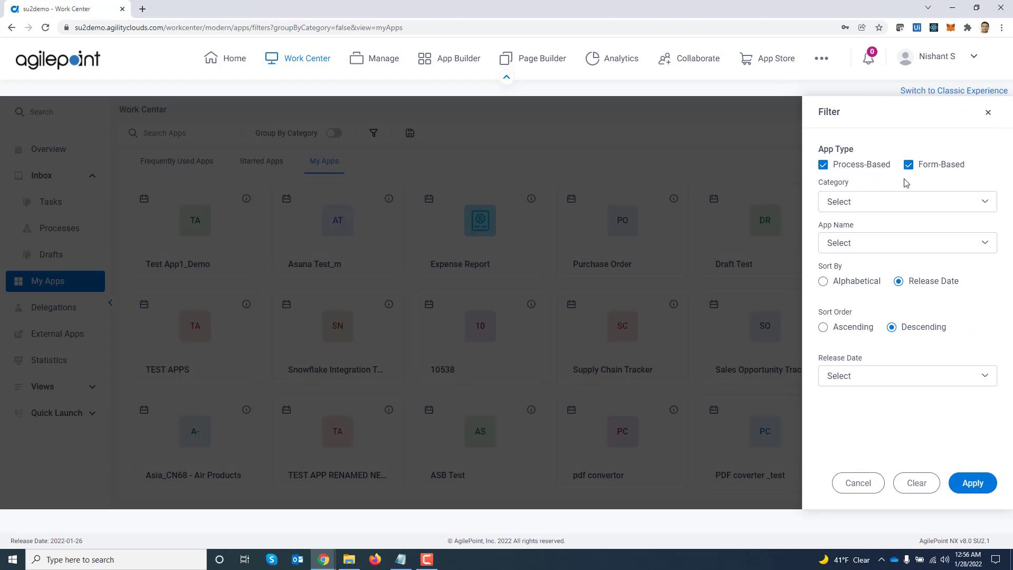
{"action": "left_click", "coordinate": [916, 211]}
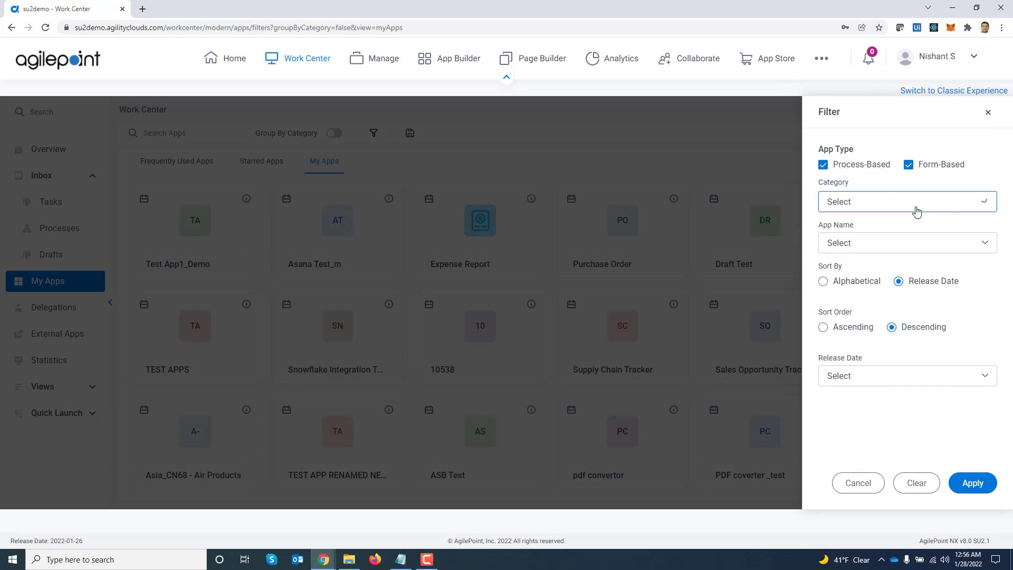
{"action": "left_click", "coordinate": [835, 417]}
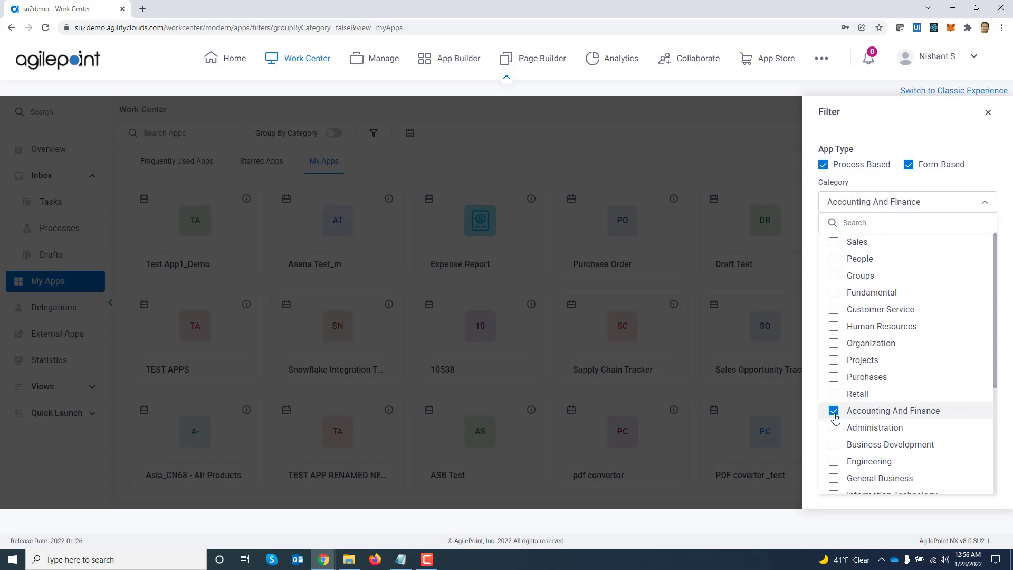
{"action": "left_click", "coordinate": [990, 178]}
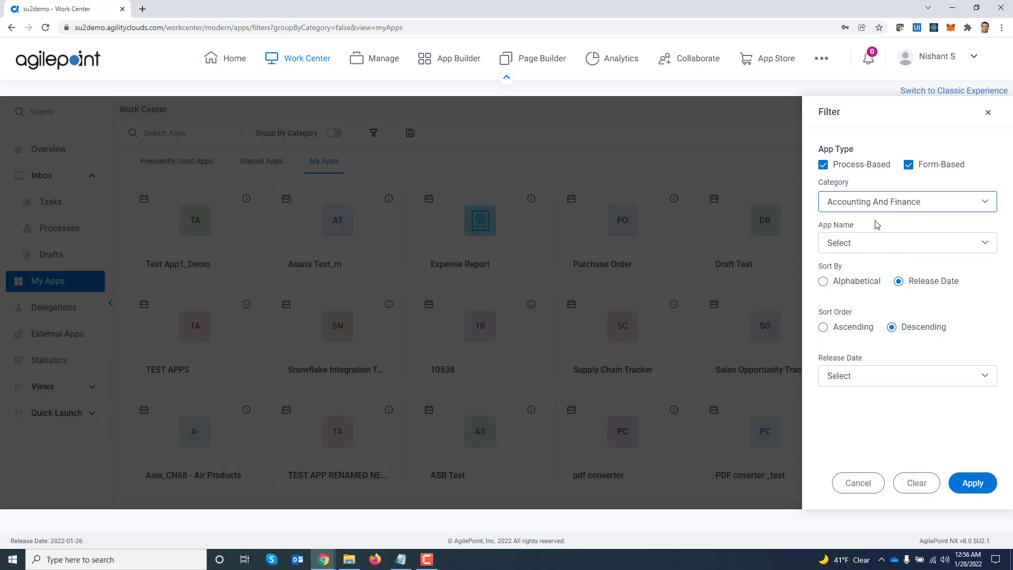
Limit the filter to the Expense Report and Purchase Order apps, check the release date options, and apply it.
{"action": "left_click", "coordinate": [986, 243]}
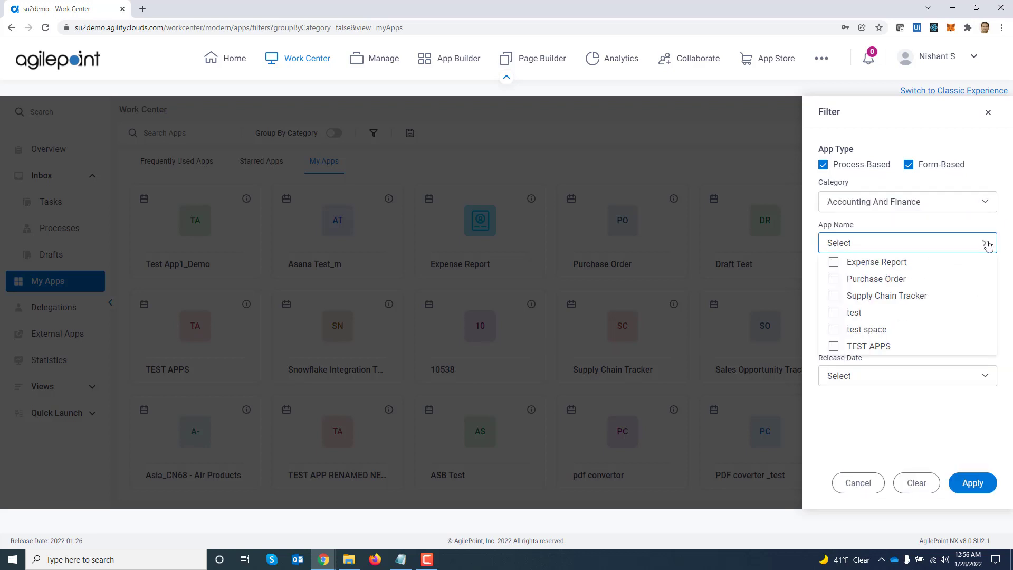
{"action": "left_click", "coordinate": [833, 262]}
{"action": "left_click", "coordinate": [833, 279]}
{"action": "left_click", "coordinate": [1003, 218]}
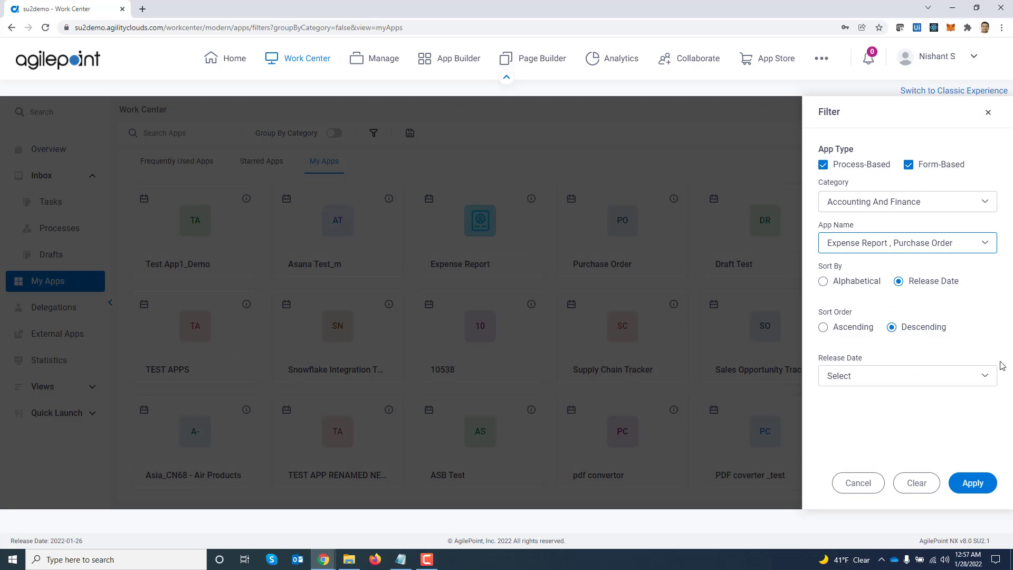
{"action": "left_click", "coordinate": [973, 381]}
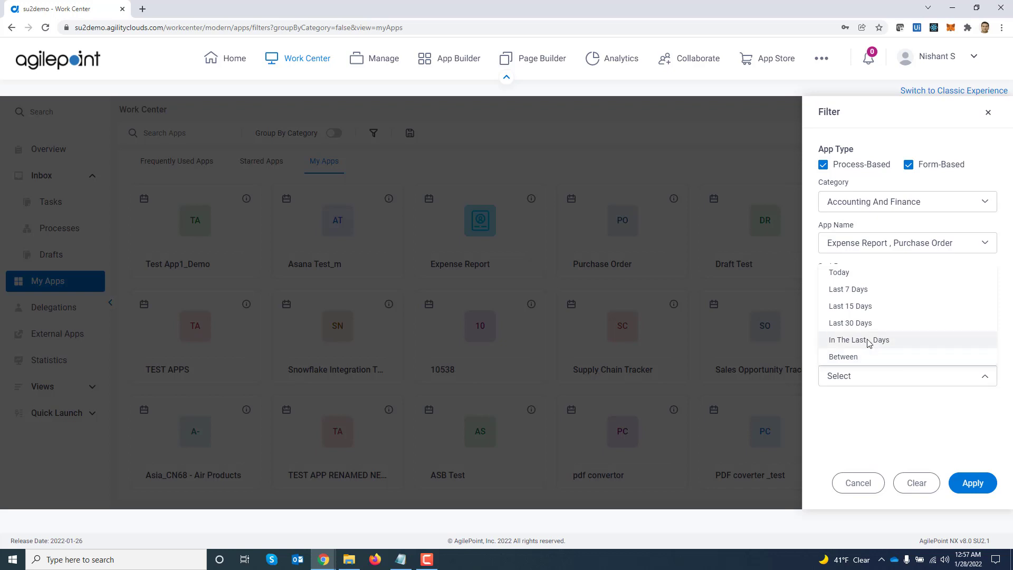
{"action": "left_click", "coordinate": [878, 399]}
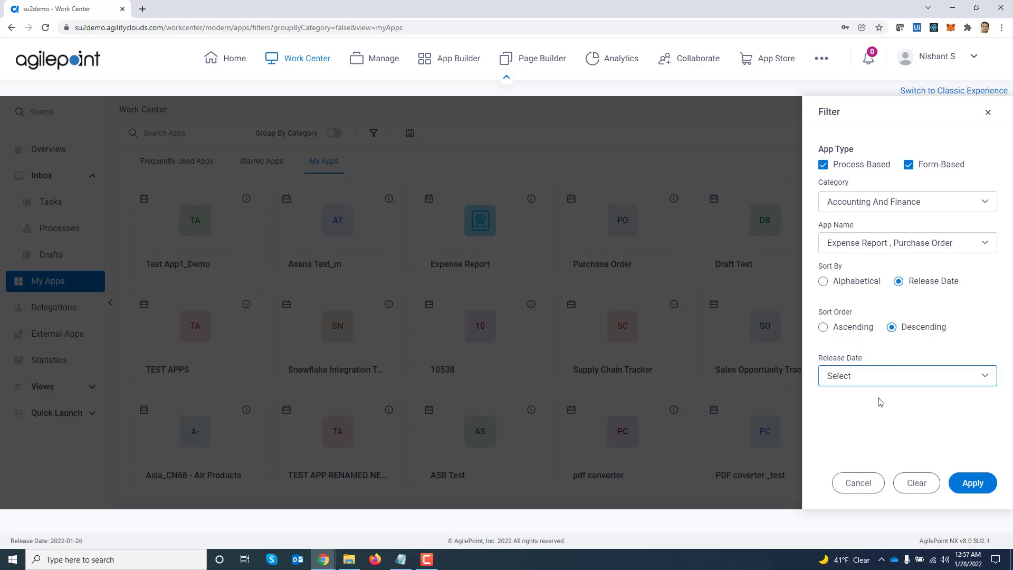
{"action": "left_click", "coordinate": [973, 484]}
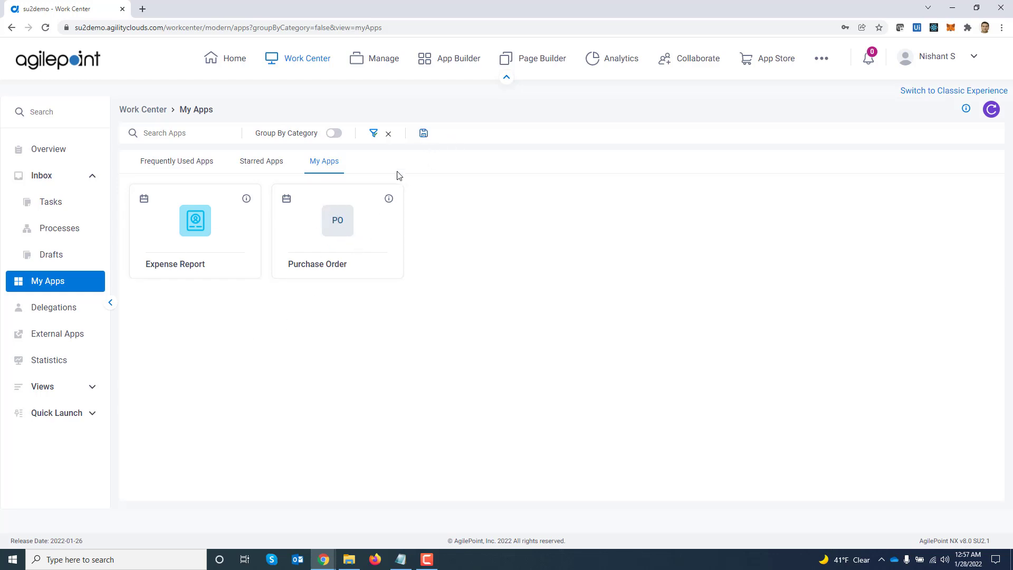
Save the filtered list as a custom view named Finance Apps for All Groups, with Show Filters turned off.
{"action": "left_click", "coordinate": [423, 133]}
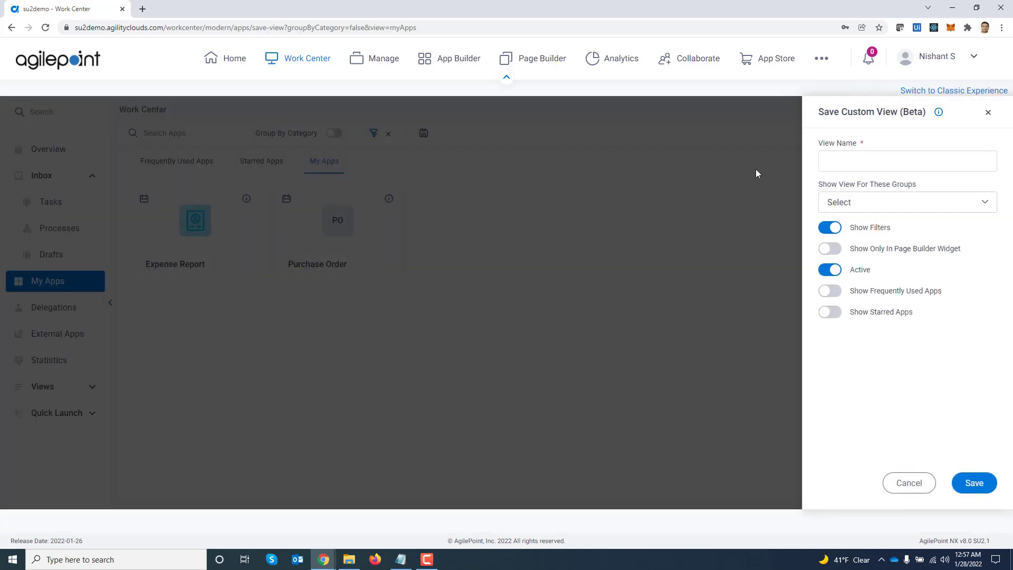
{"action": "left_click", "coordinate": [861, 158]}
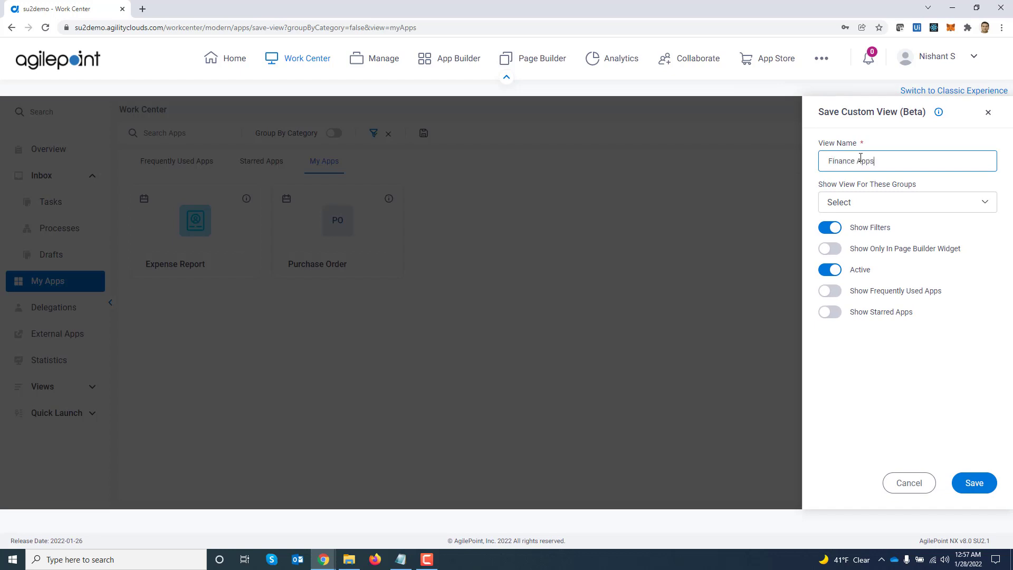
{"action": "left_click", "coordinate": [935, 211]}
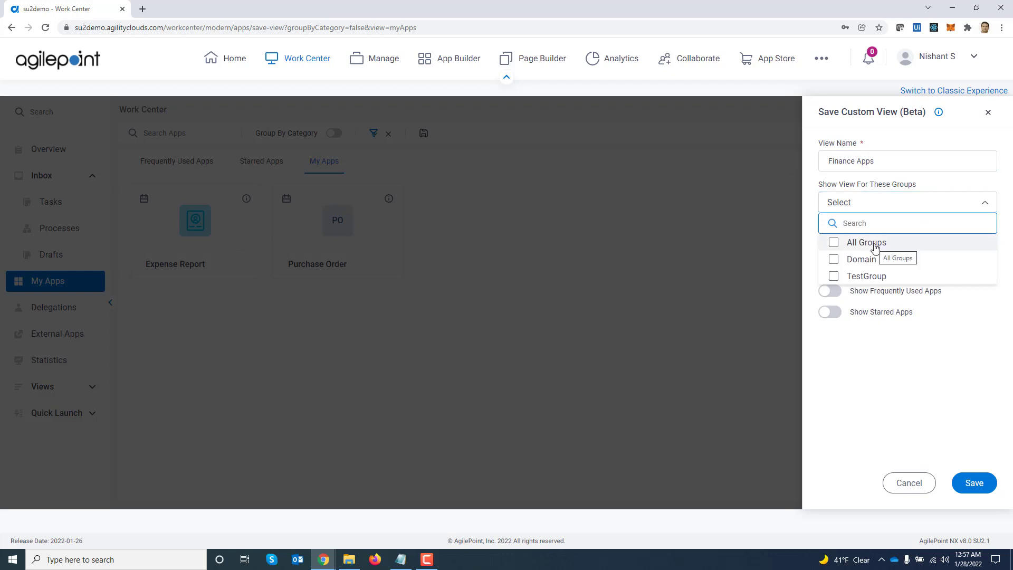
{"action": "left_click", "coordinate": [833, 244]}
{"action": "left_click", "coordinate": [880, 344]}
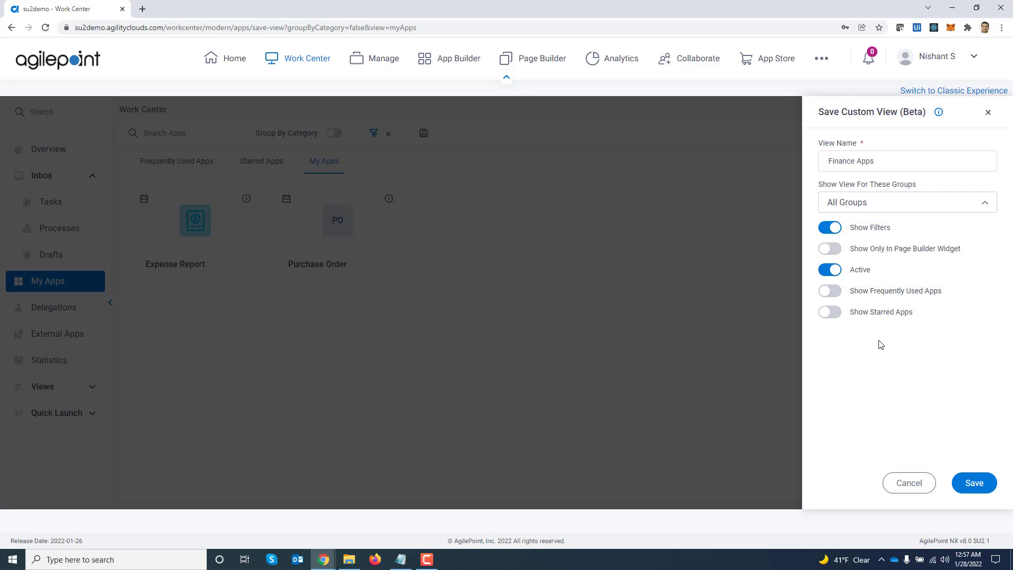
{"action": "left_click", "coordinate": [827, 234]}
{"action": "left_click", "coordinate": [985, 486]}
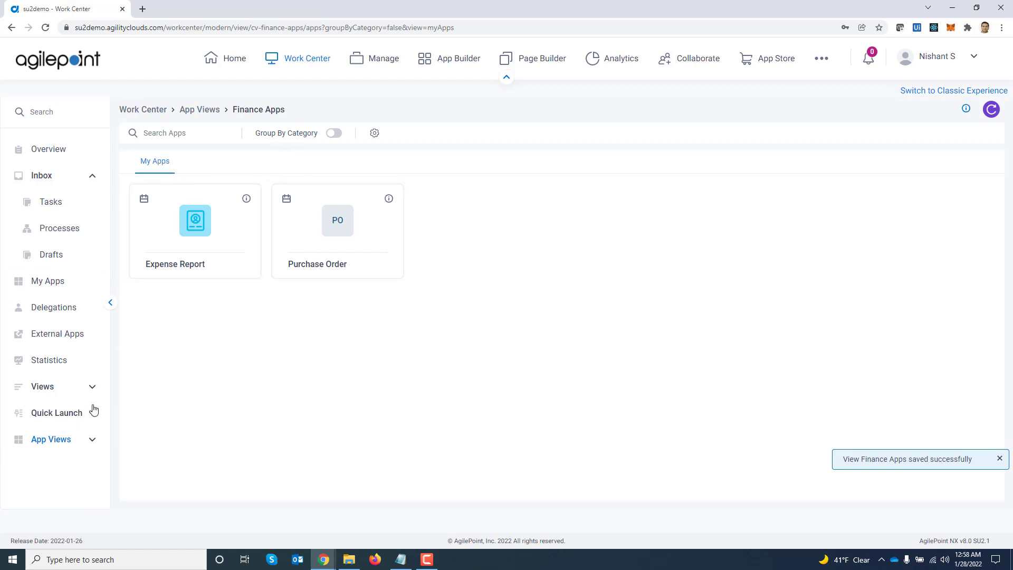
Look up the Finance Apps entry under App Views and review the management options for the view.
{"action": "left_click", "coordinate": [84, 446]}
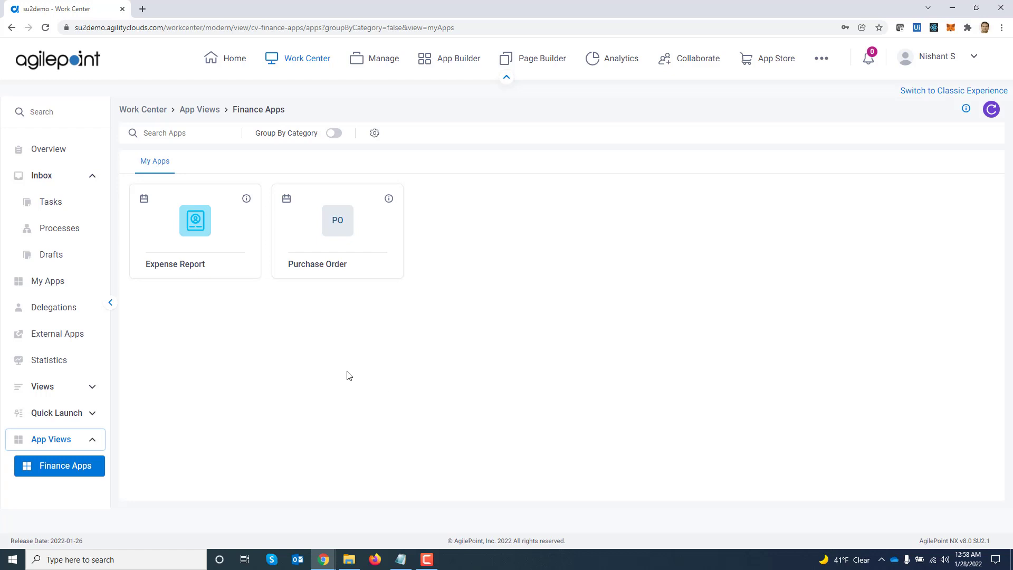
{"action": "left_click", "coordinate": [374, 134]}
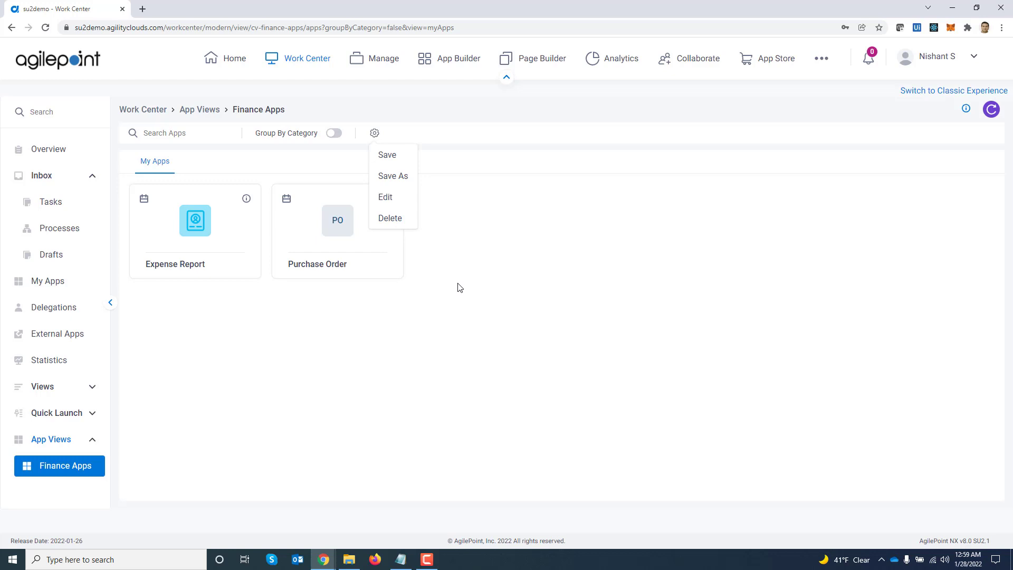
{"action": "left_click", "coordinate": [55, 285]}
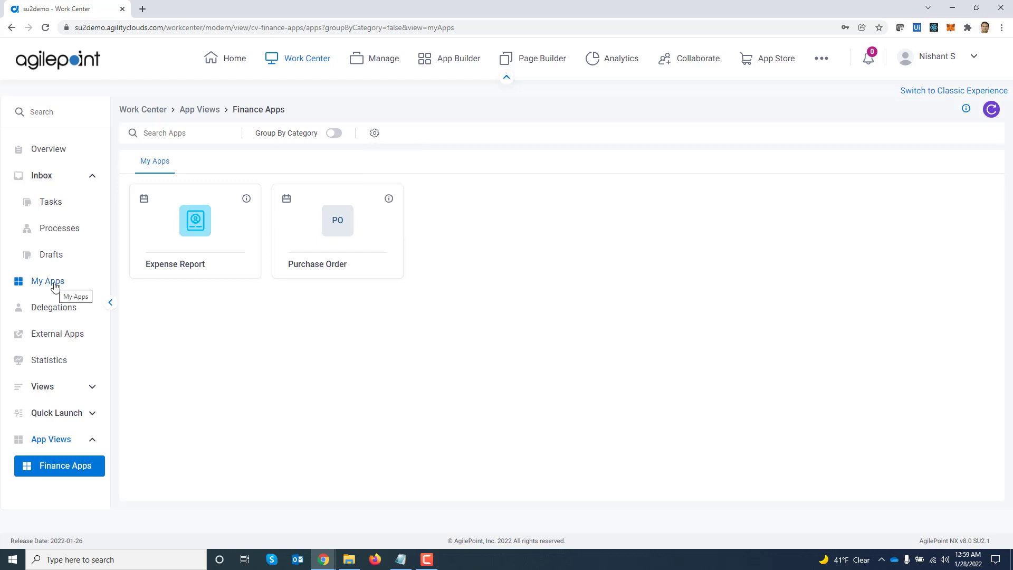
Return to My Apps and clear the applied filter.
{"action": "left_click", "coordinate": [54, 285]}
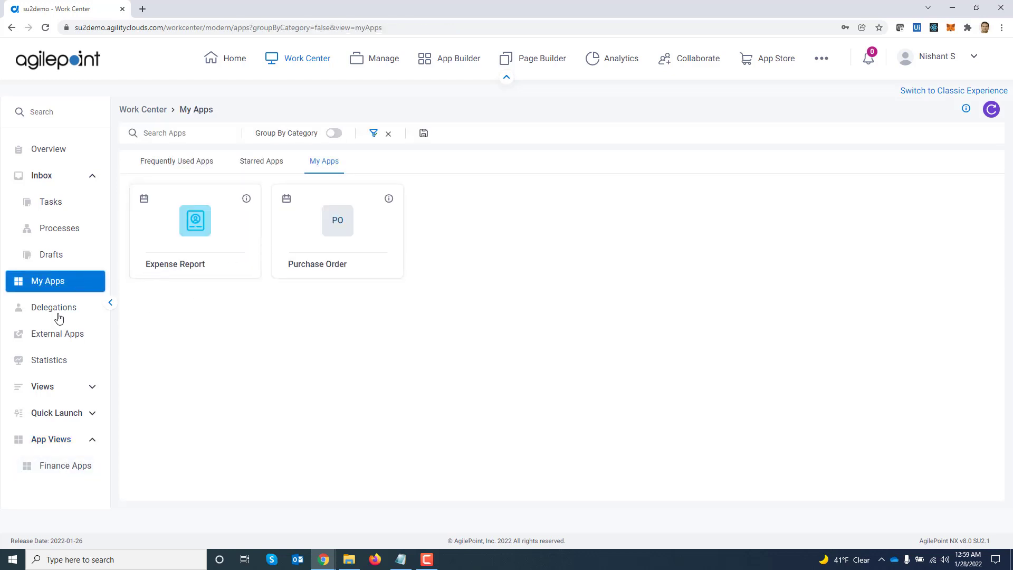
{"action": "mouse_move", "coordinate": [376, 135]}
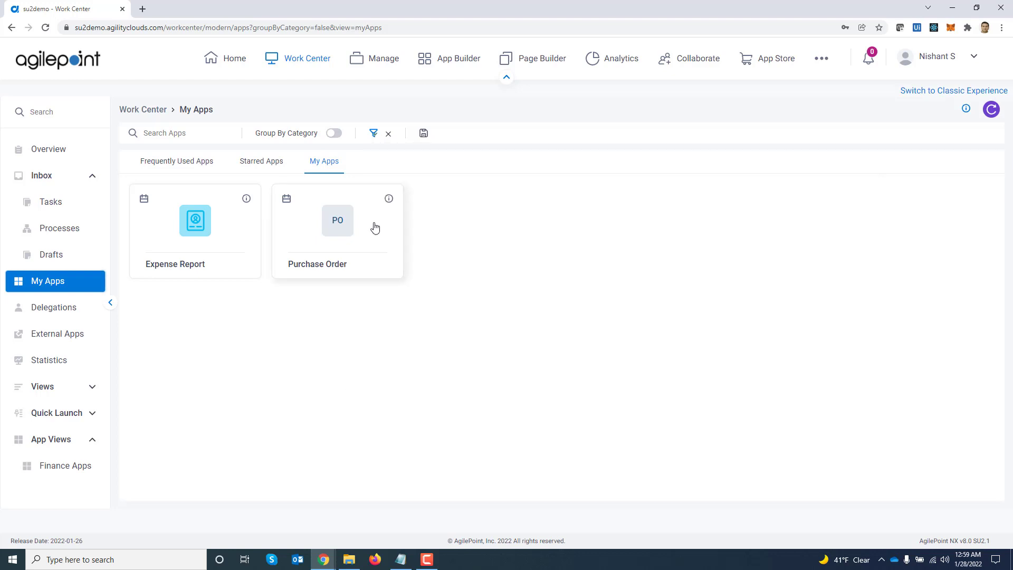
{"action": "left_click", "coordinate": [389, 136]}
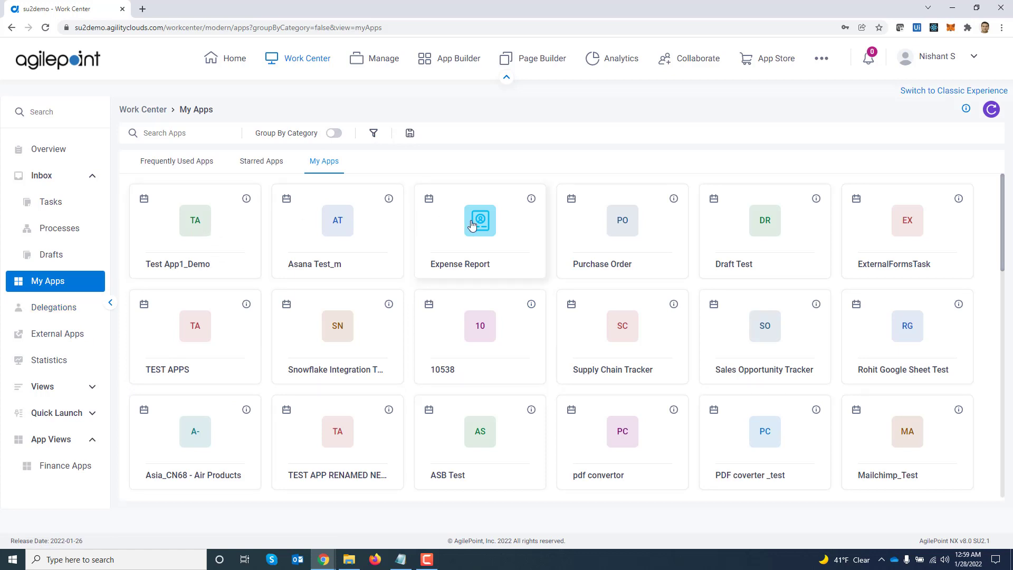
Add the Expense Report app to Quick Launch for All Groups, keeping its default menu text, and close the confirmation.
{"action": "left_click", "coordinate": [531, 199]}
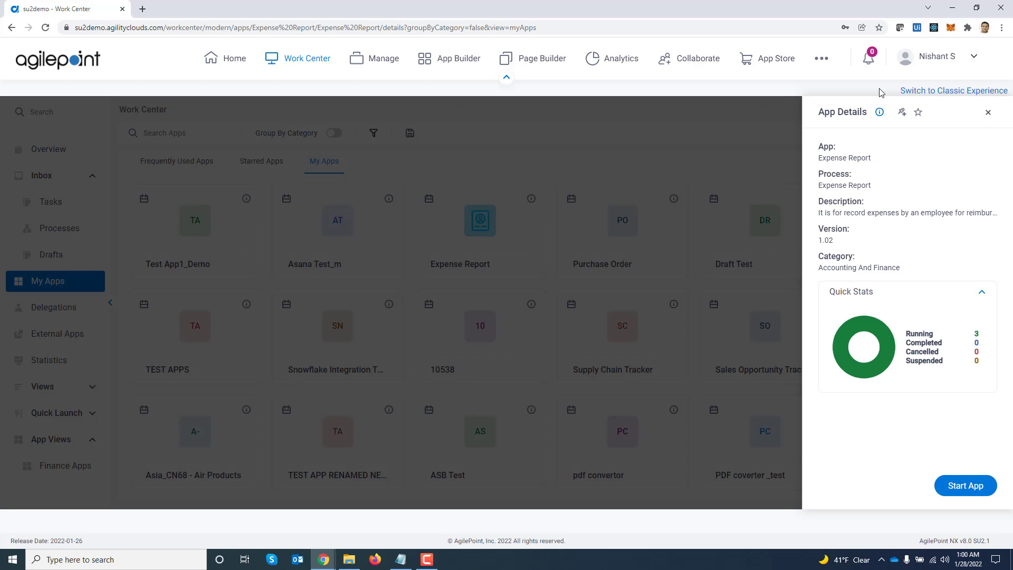
{"action": "left_click", "coordinate": [902, 114]}
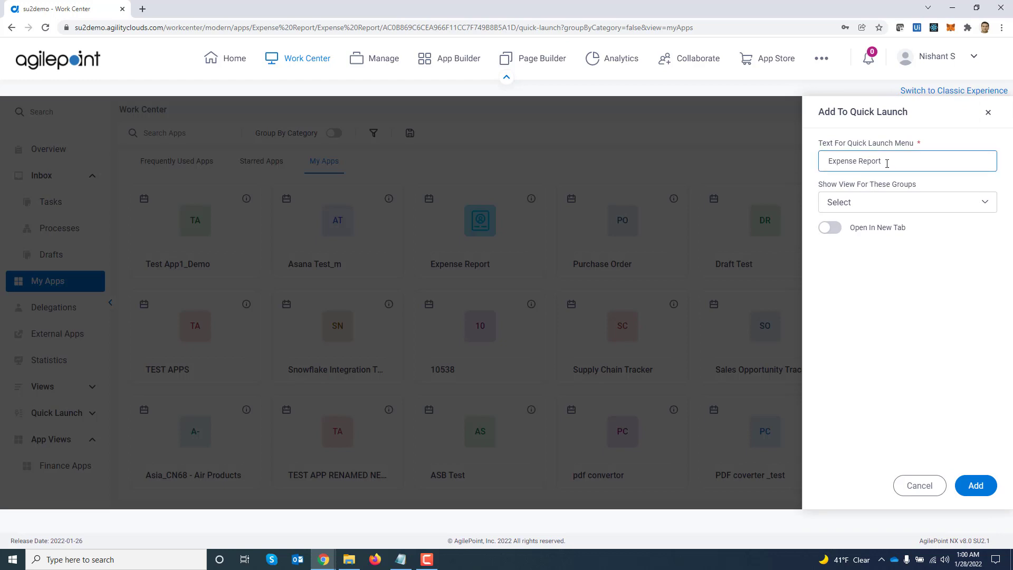
{"action": "left_click", "coordinate": [901, 208]}
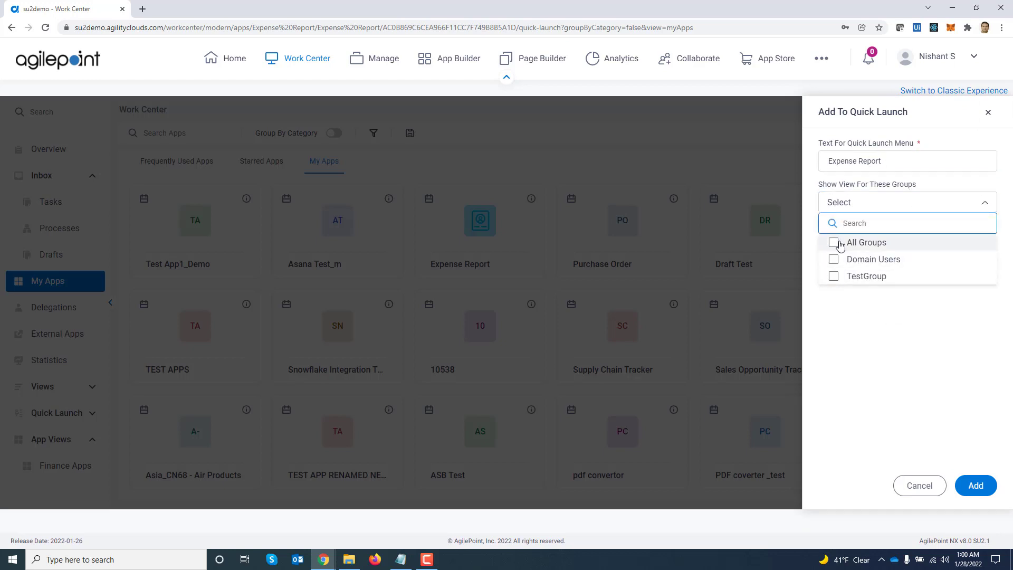
{"action": "left_click", "coordinate": [834, 244]}
{"action": "left_click", "coordinate": [912, 332]}
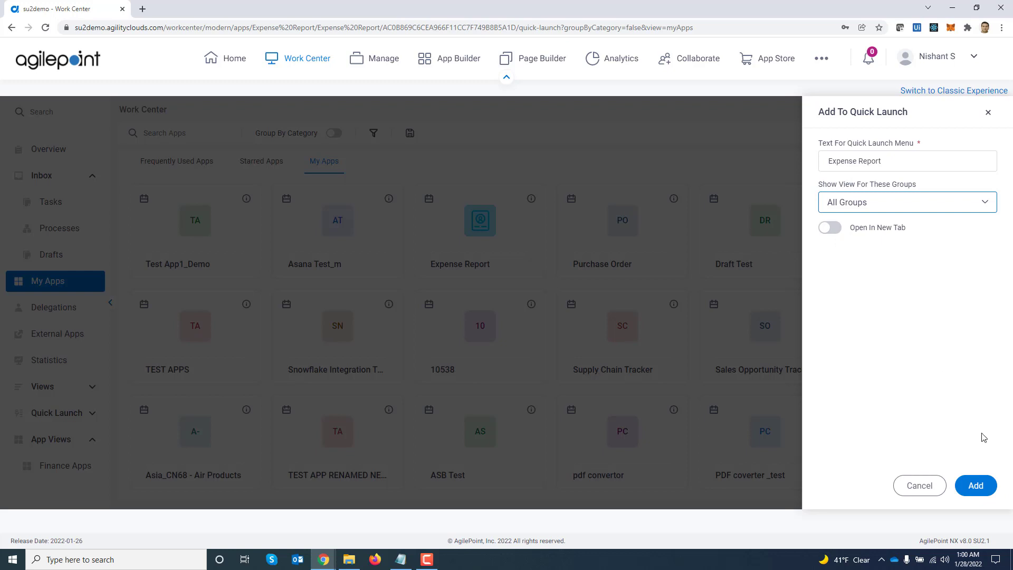
{"action": "left_click", "coordinate": [977, 484]}
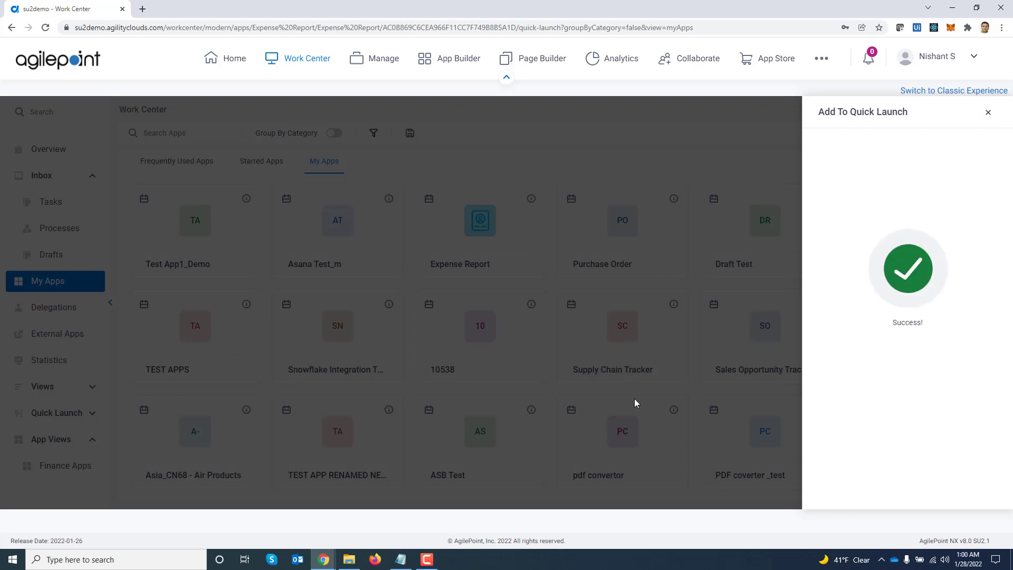
{"action": "left_click", "coordinate": [988, 112]}
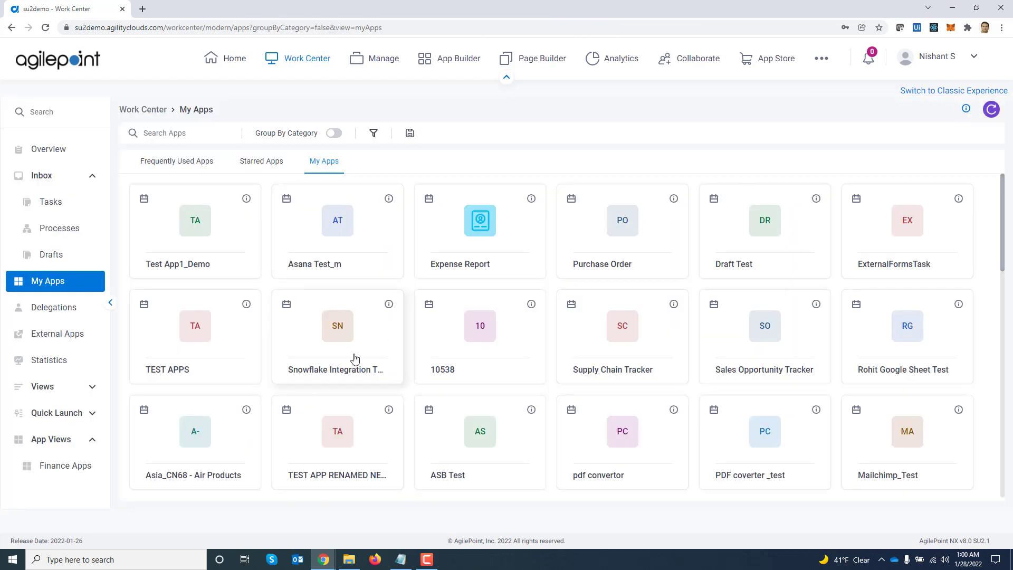
Start a new Expense Report form from its Quick Launch entry.
{"action": "left_click", "coordinate": [88, 417]}
{"action": "scroll", "coordinate": [87, 423], "scroll_direction": "down", "scroll_amount": 2}
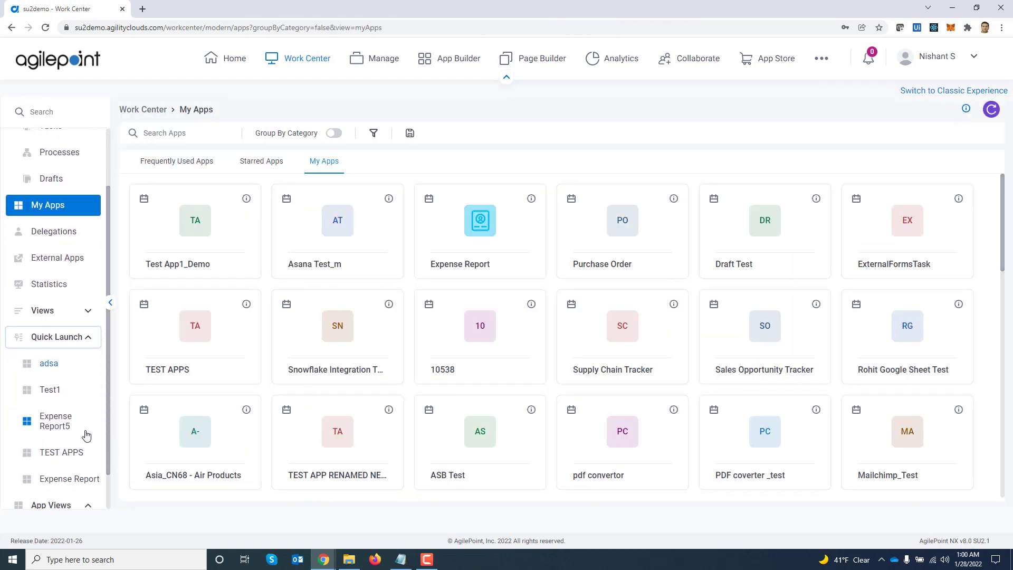
{"action": "left_click", "coordinate": [72, 479]}
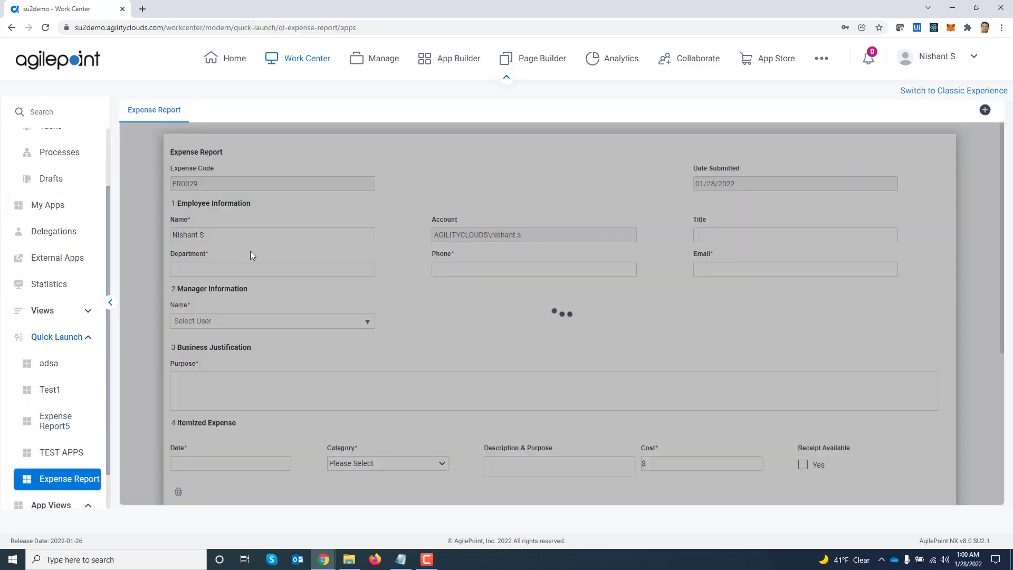
Set the employee's department to Engineering and fill in the phone number and e-mail address.
{"action": "left_click", "coordinate": [266, 270]}
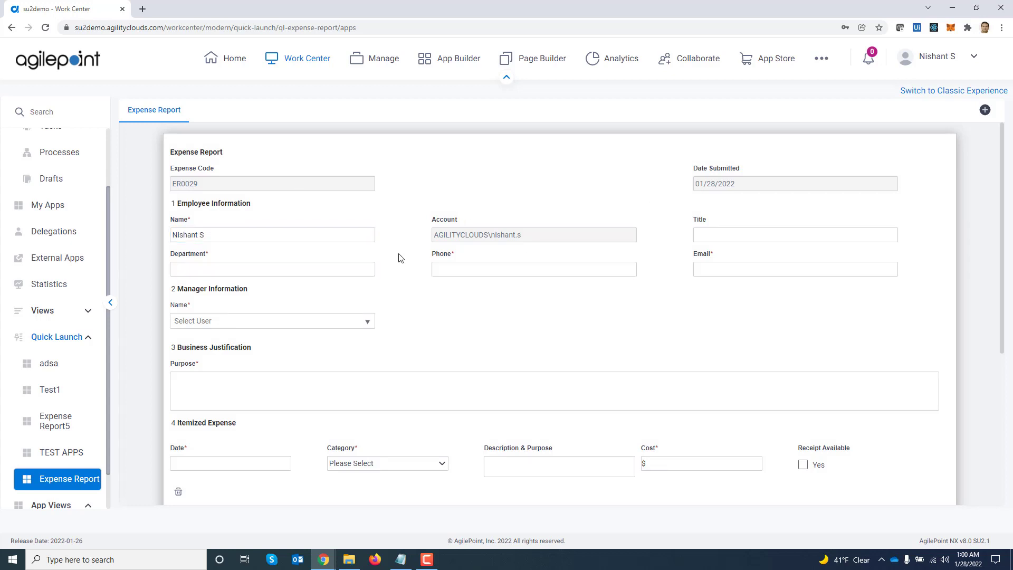
{"action": "left_click", "coordinate": [330, 269]}
{"action": "left_click", "coordinate": [257, 292]}
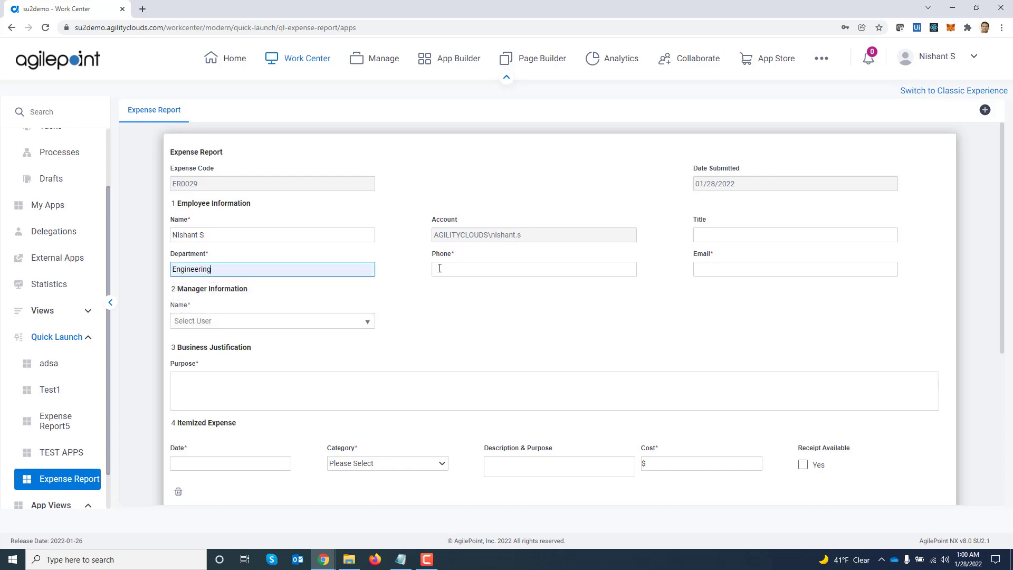
{"action": "left_click", "coordinate": [502, 270]}
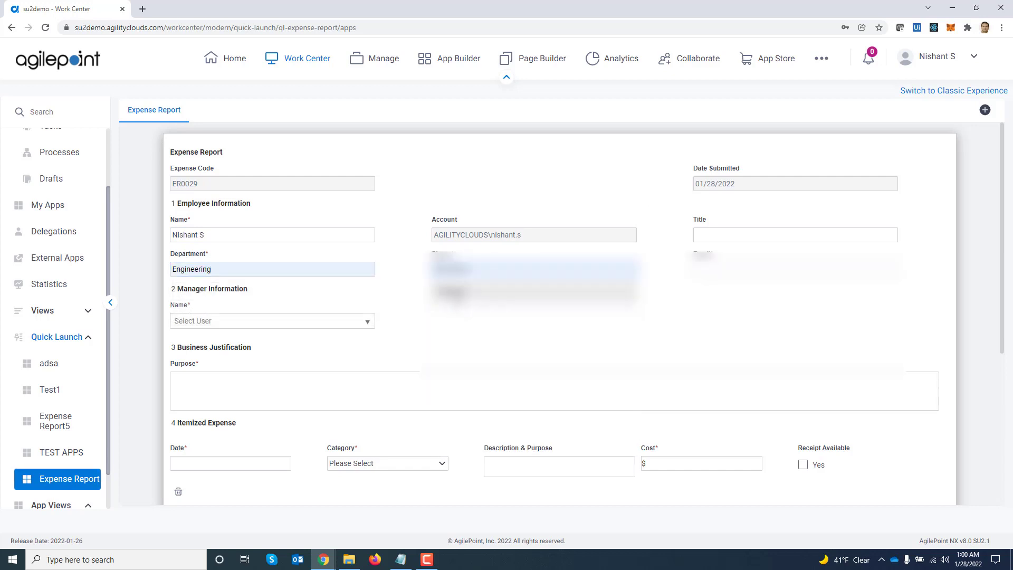
{"action": "left_click", "coordinate": [701, 271]}
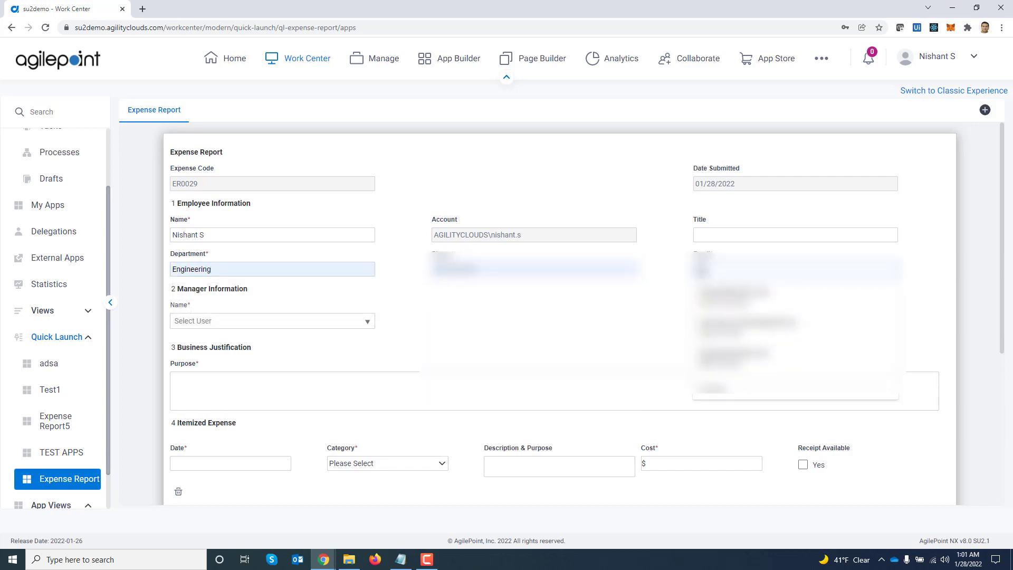
{"action": "left_click", "coordinate": [728, 295]}
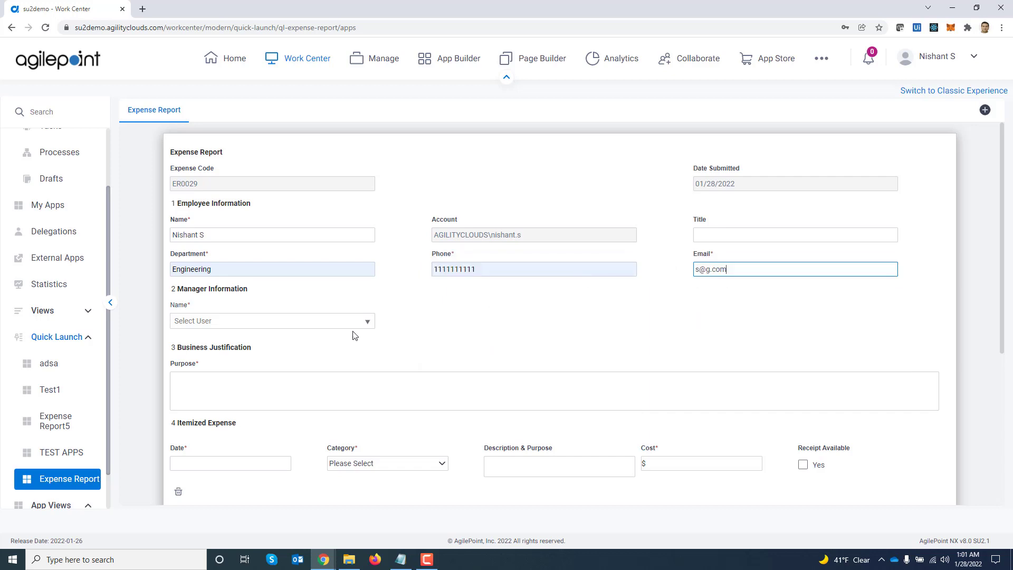
Assign Test User as the manager and enter Demo as the business purpose.
{"action": "left_click", "coordinate": [340, 319]}
{"action": "type", "text": "Test"}
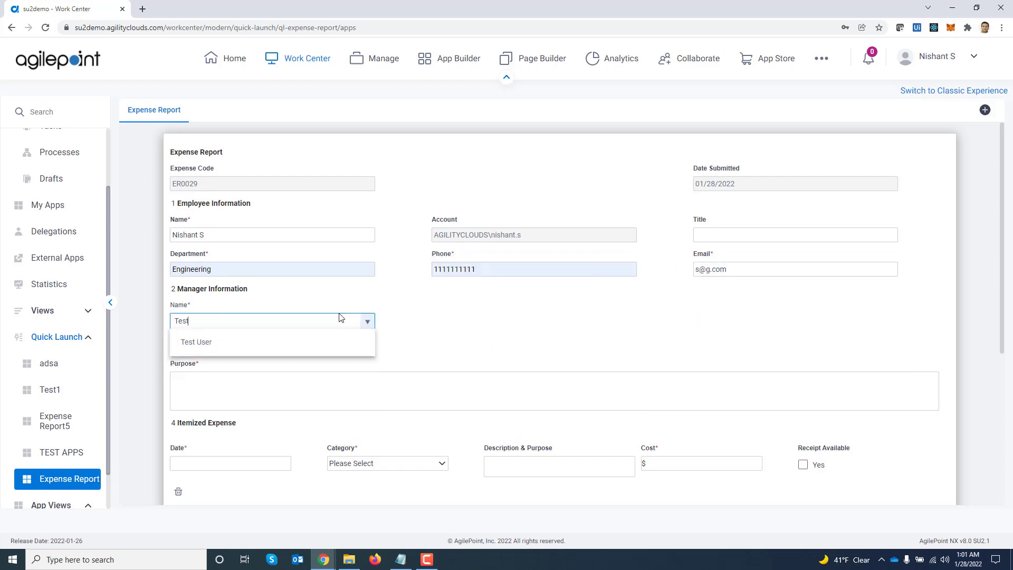
{"action": "left_click", "coordinate": [308, 342]}
{"action": "left_click", "coordinate": [312, 379]}
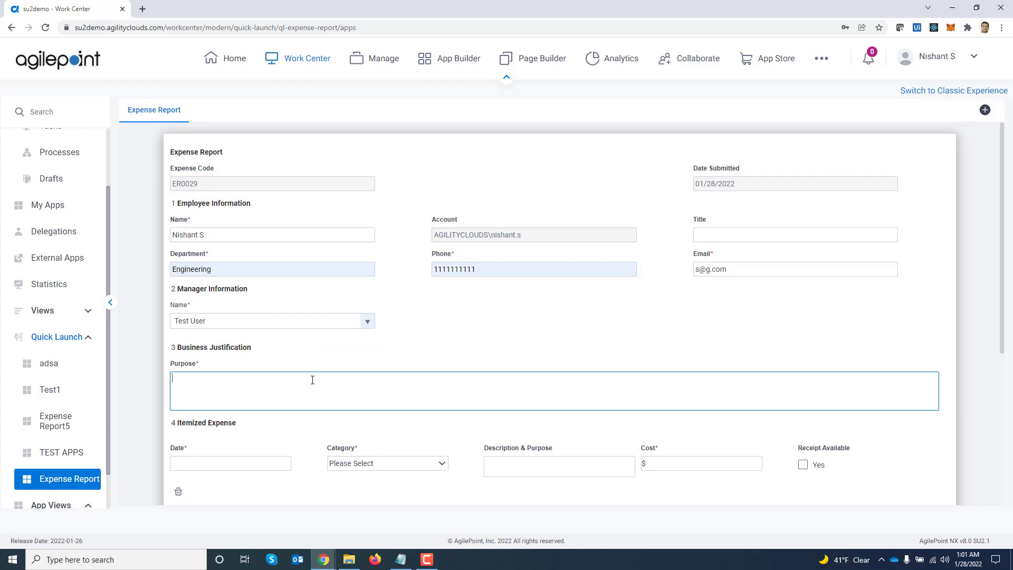
{"action": "type", "text": "Dem"}
{"action": "type", "text": "m"}
Itemize an Internet & Telephone expense of $1000 dated 01/28/2022 and submit the Expense Report.
{"action": "left_click", "coordinate": [244, 461]}
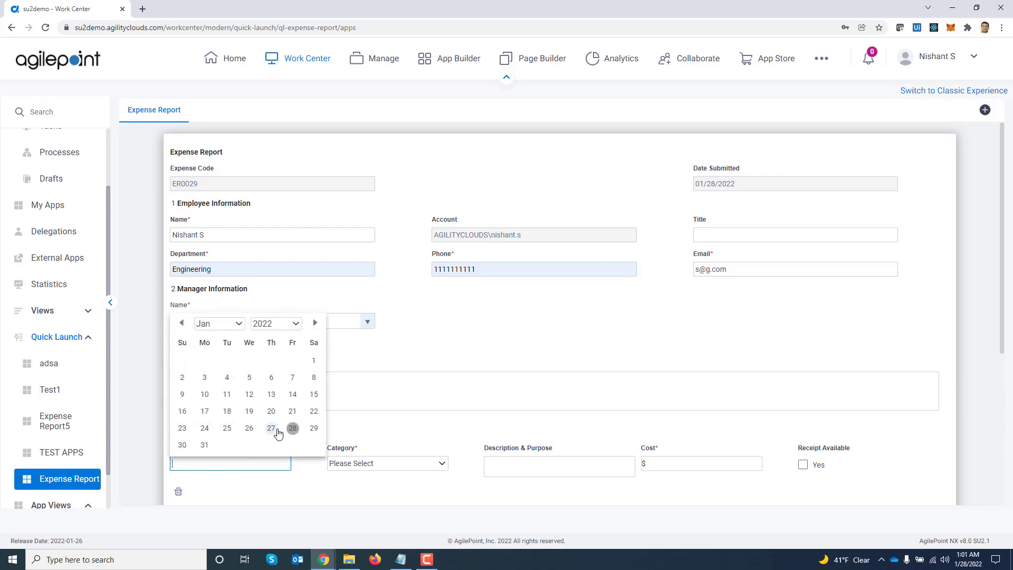
{"action": "left_click", "coordinate": [290, 432]}
{"action": "left_click", "coordinate": [386, 464]}
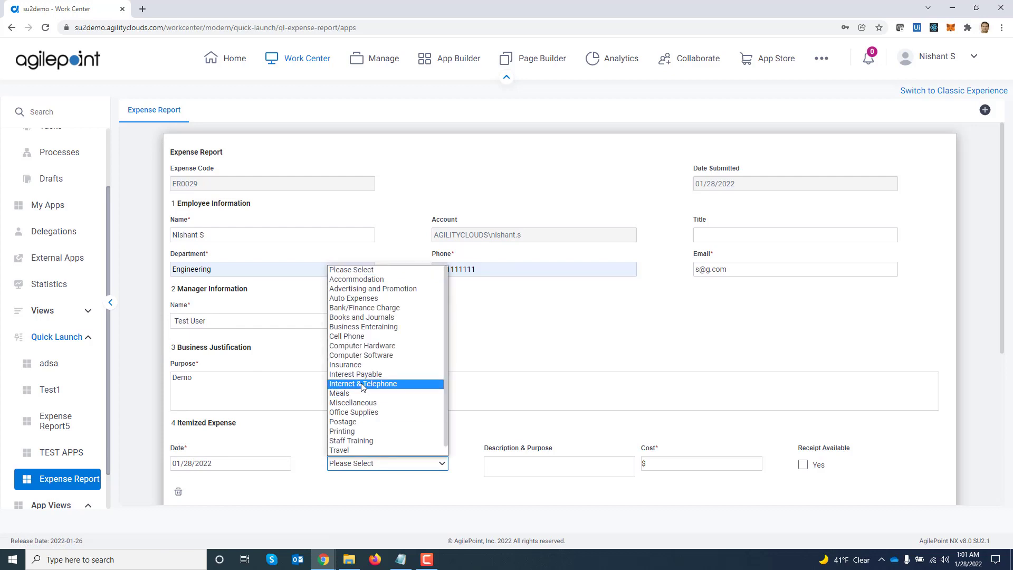
{"action": "left_click", "coordinate": [363, 385]}
{"action": "left_click", "coordinate": [555, 466]}
{"action": "left_click", "coordinate": [690, 460]}
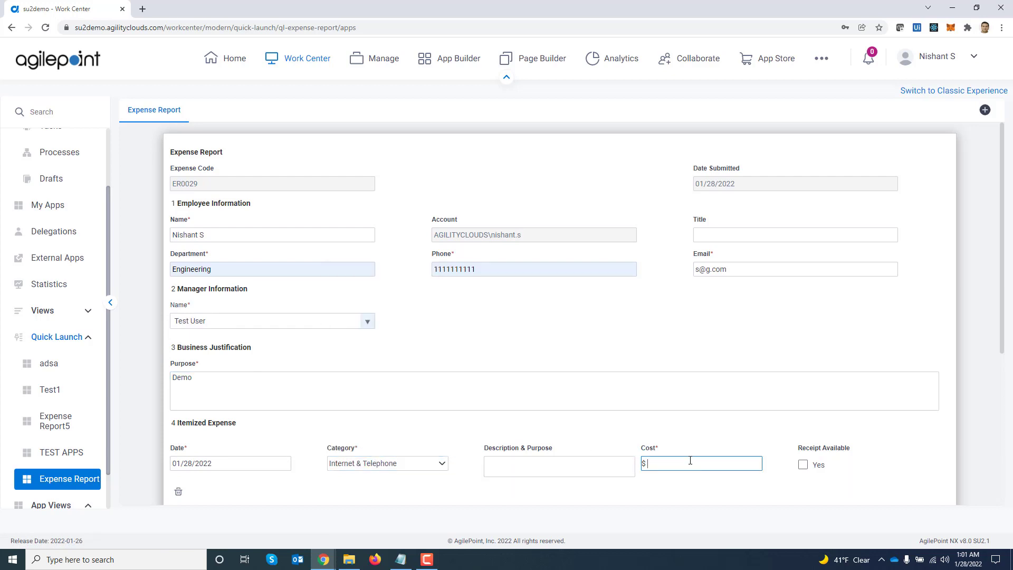
{"action": "type", "text": "1000"}
{"action": "scroll", "coordinate": [681, 457], "scroll_direction": "down", "scroll_amount": 5}
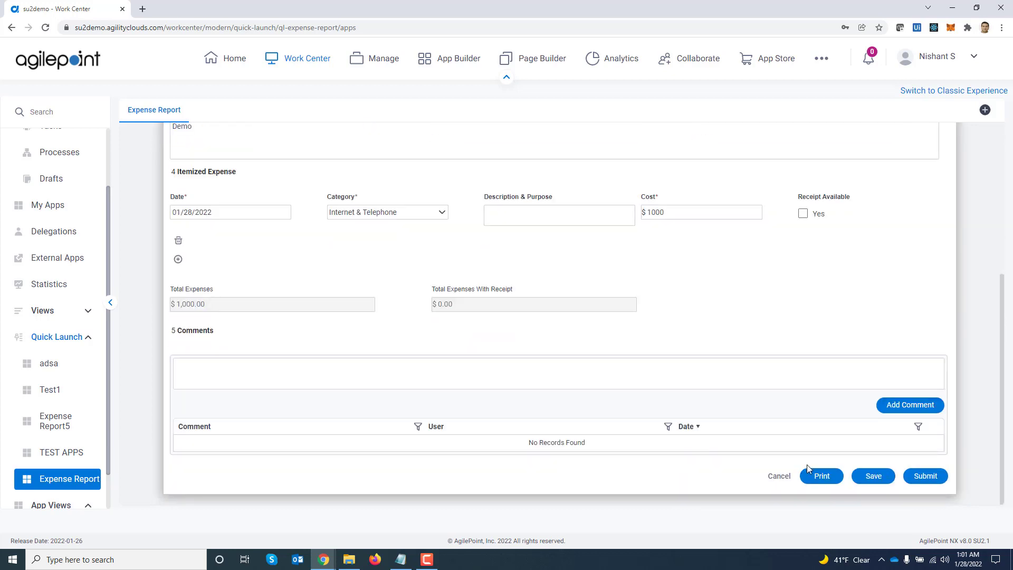
{"action": "left_click", "coordinate": [927, 475]}
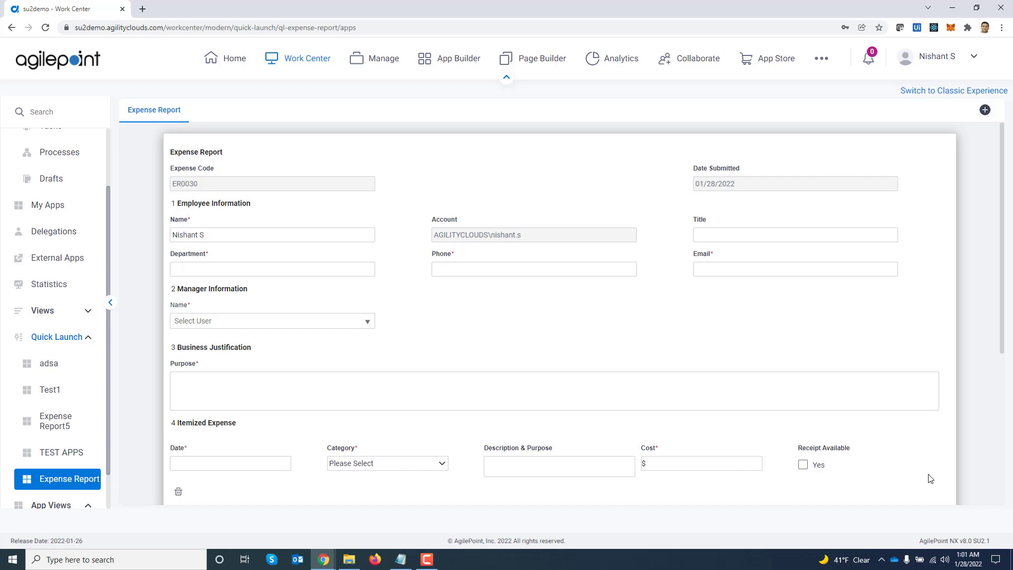
Enter a trial phone value in the blank Expense Report and replace it with a fresh form.
{"action": "left_click", "coordinate": [558, 272]}
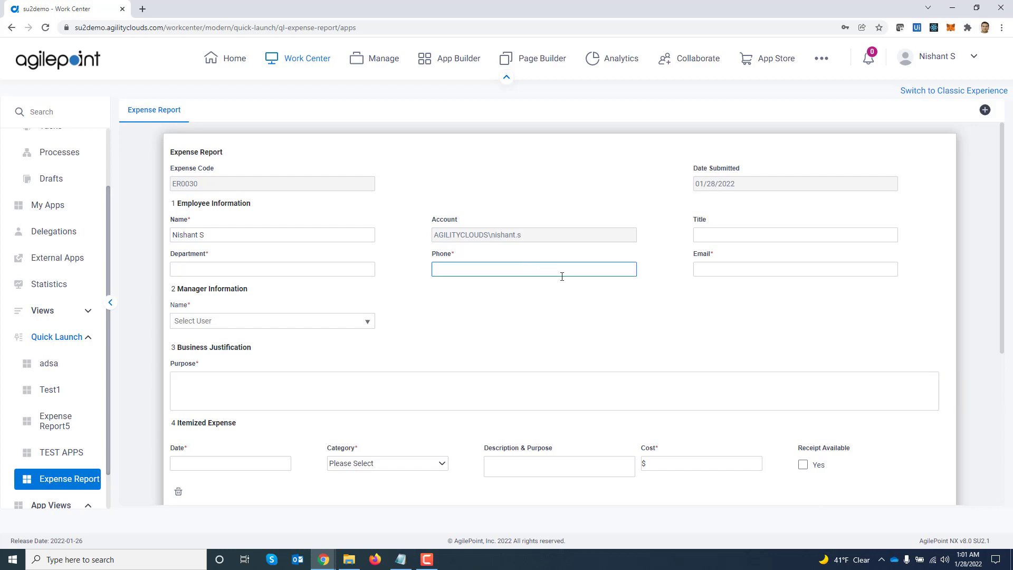
{"action": "type", "text": "e2ee2"}
{"action": "left_click", "coordinate": [985, 110]}
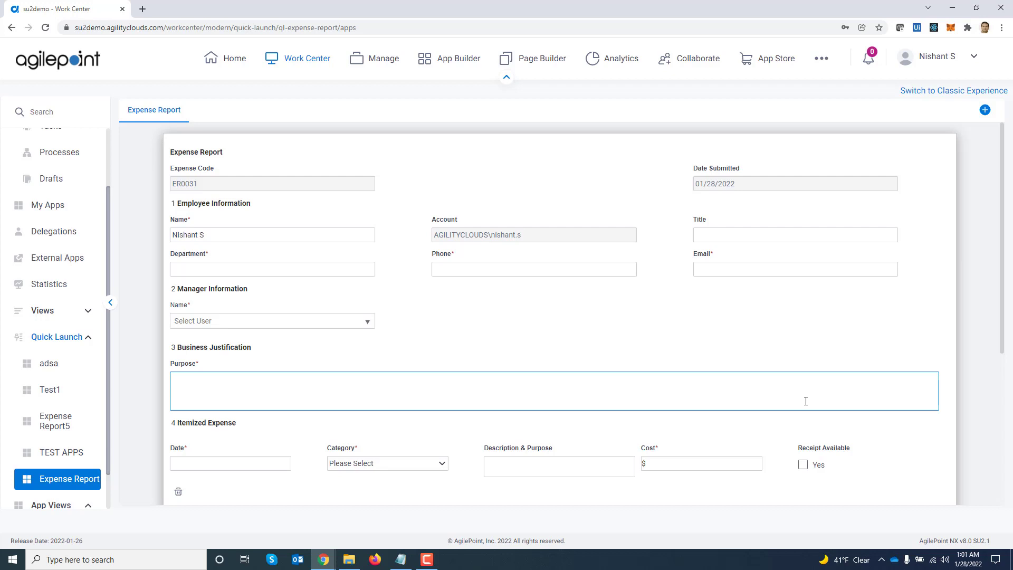
Export the Inbox tasks to a CSV file and review the downloaded file in Excel before closing it.
{"action": "left_click", "coordinate": [88, 337]}
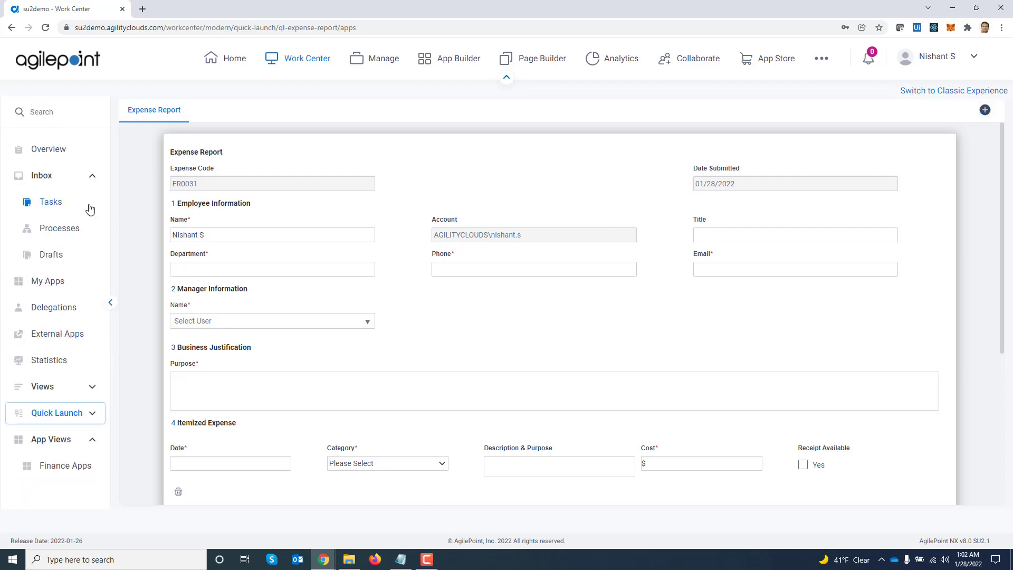
{"action": "left_click", "coordinate": [61, 205]}
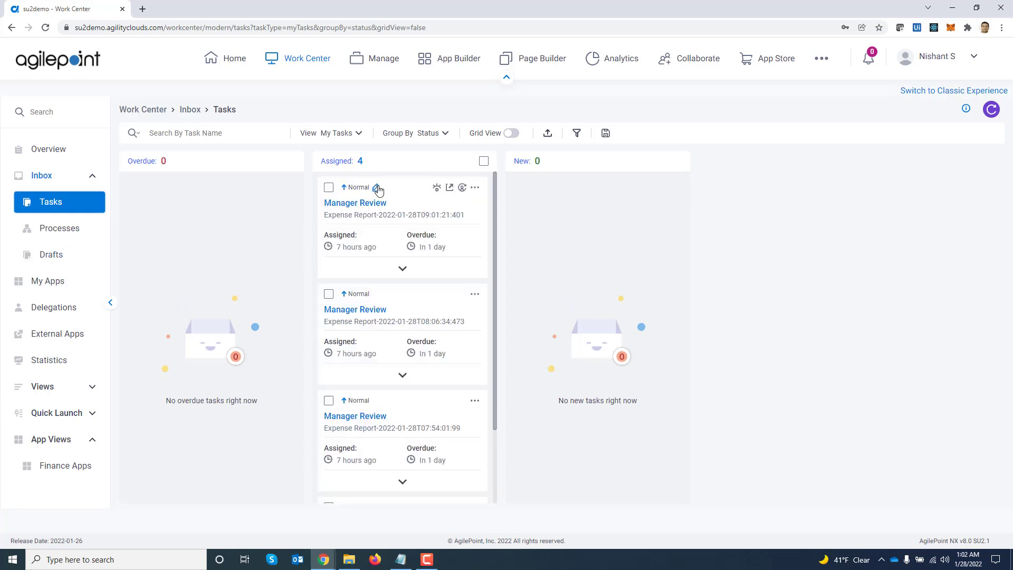
{"action": "left_click", "coordinate": [547, 136]}
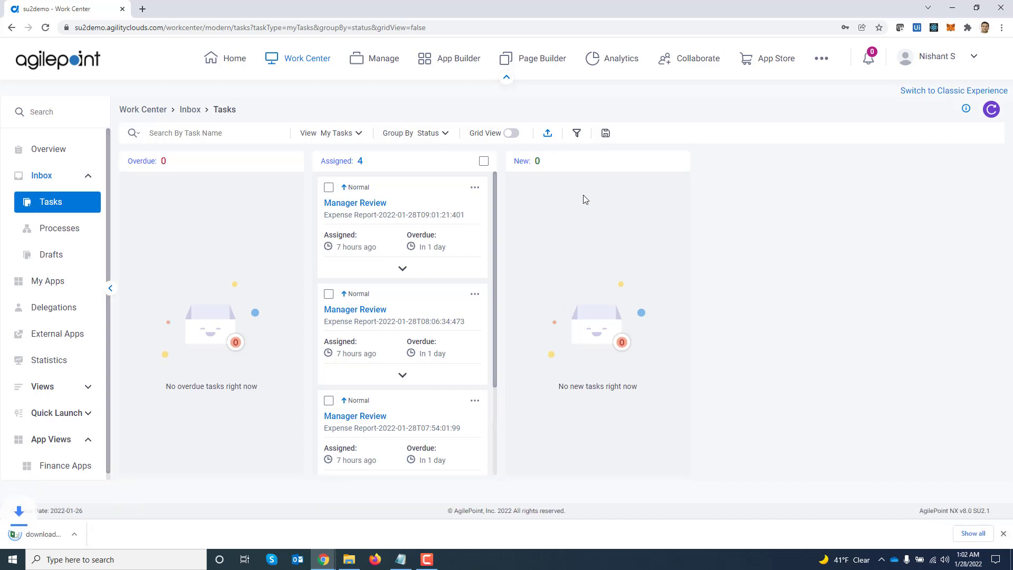
{"action": "left_click", "coordinate": [68, 535]}
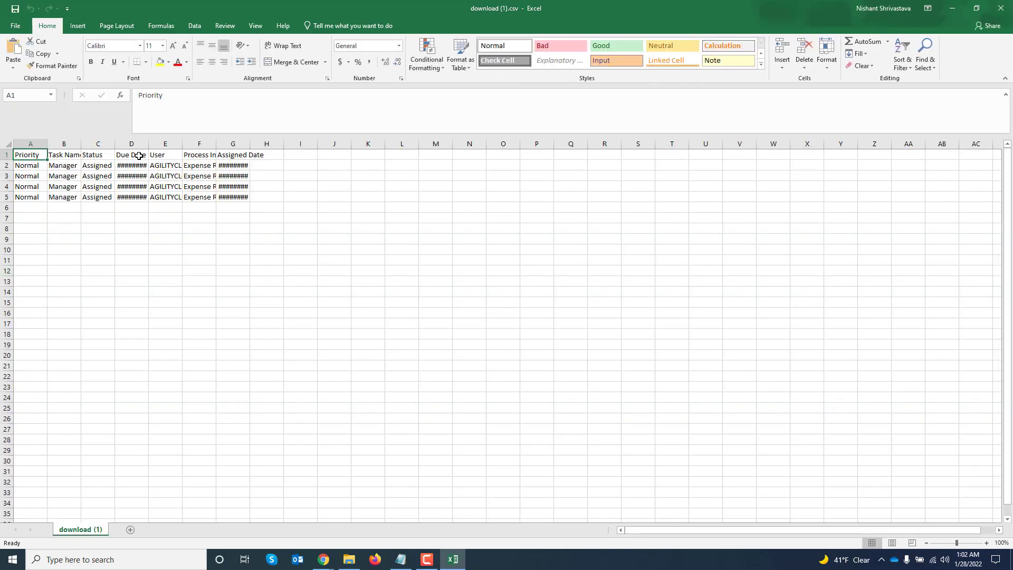
{"action": "left_click", "coordinate": [994, 11]}
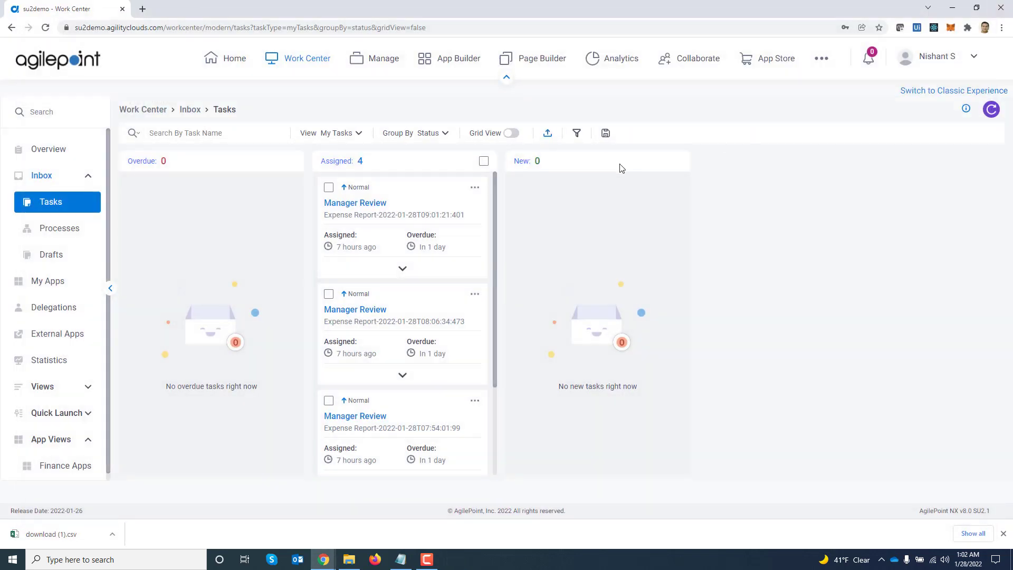
Preview the Inbox tasks in Grid View, turning it off again, and open the Inbox processes.
{"action": "left_click", "coordinate": [514, 134]}
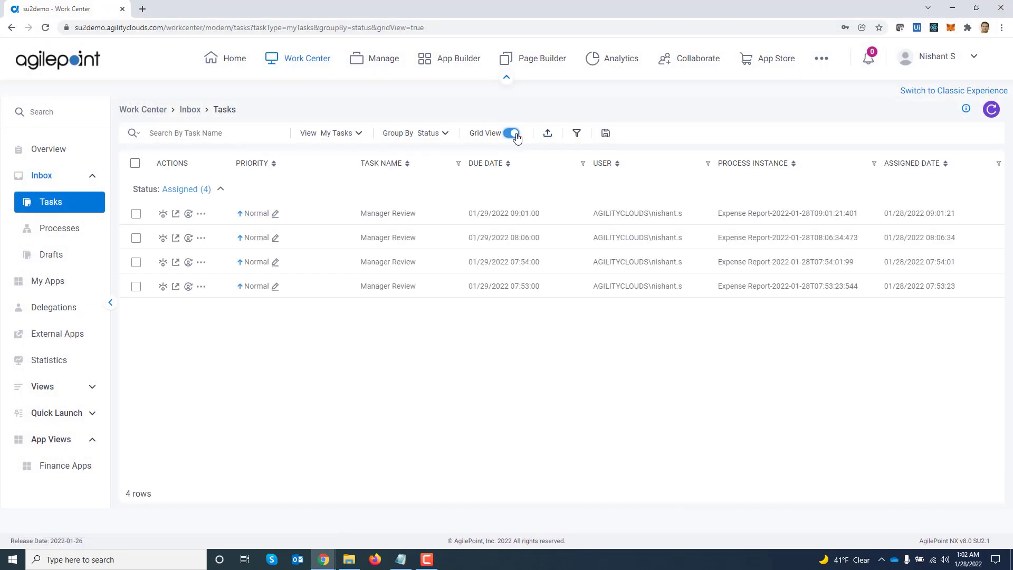
{"action": "left_click", "coordinate": [513, 134]}
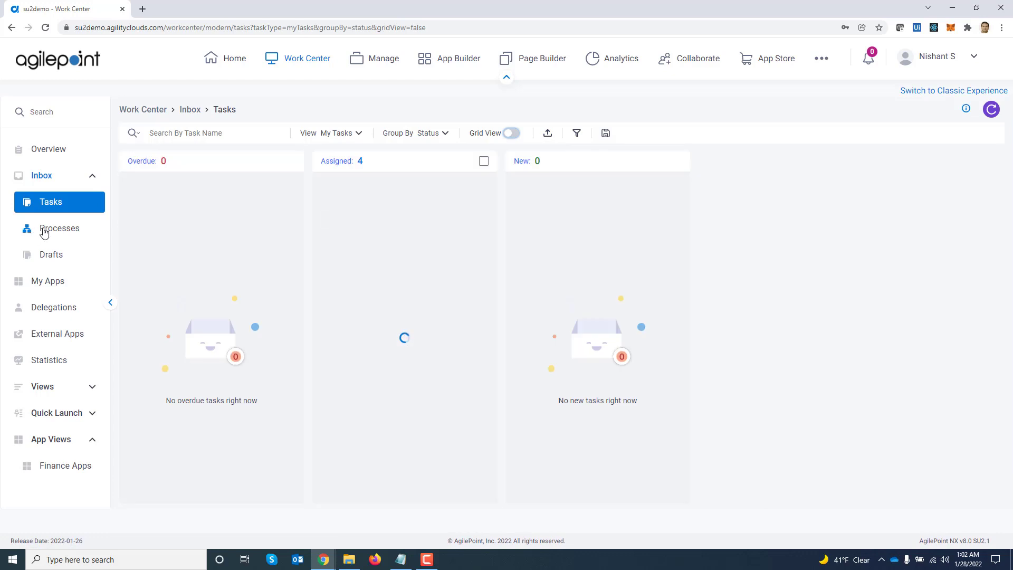
{"action": "left_click", "coordinate": [42, 228]}
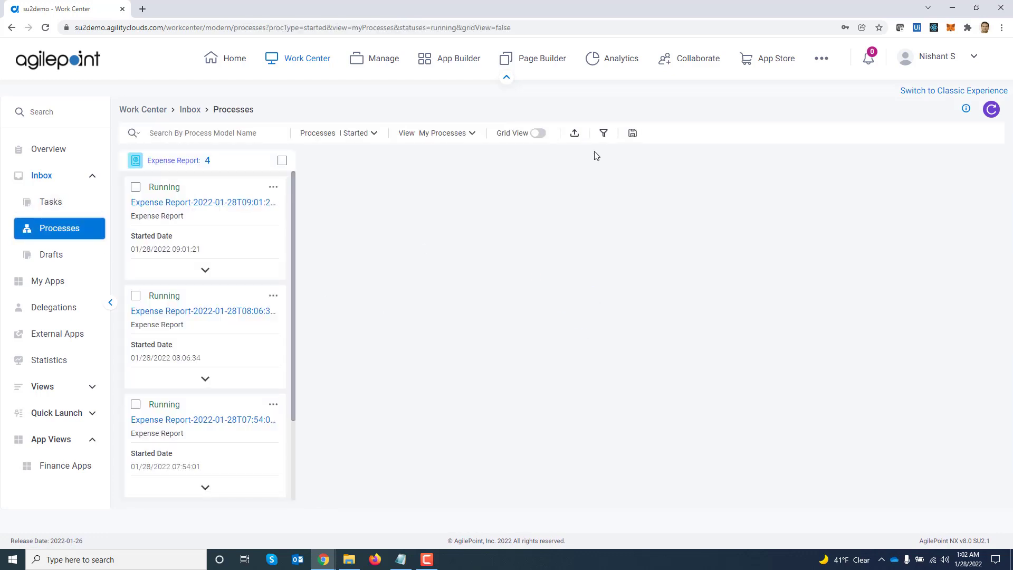